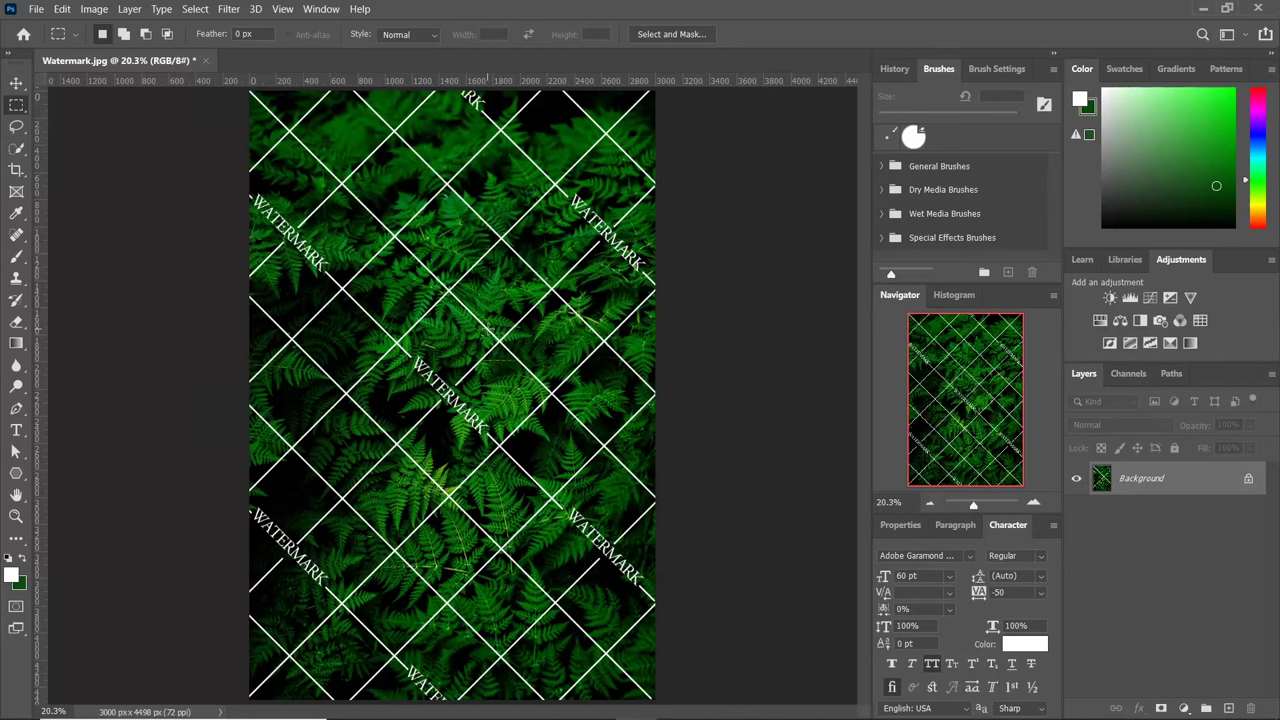
# Select the white watermark text and grid lines with Color Range, tuning Fuzziness, and zoom in
pyautogui.click(189, 12)
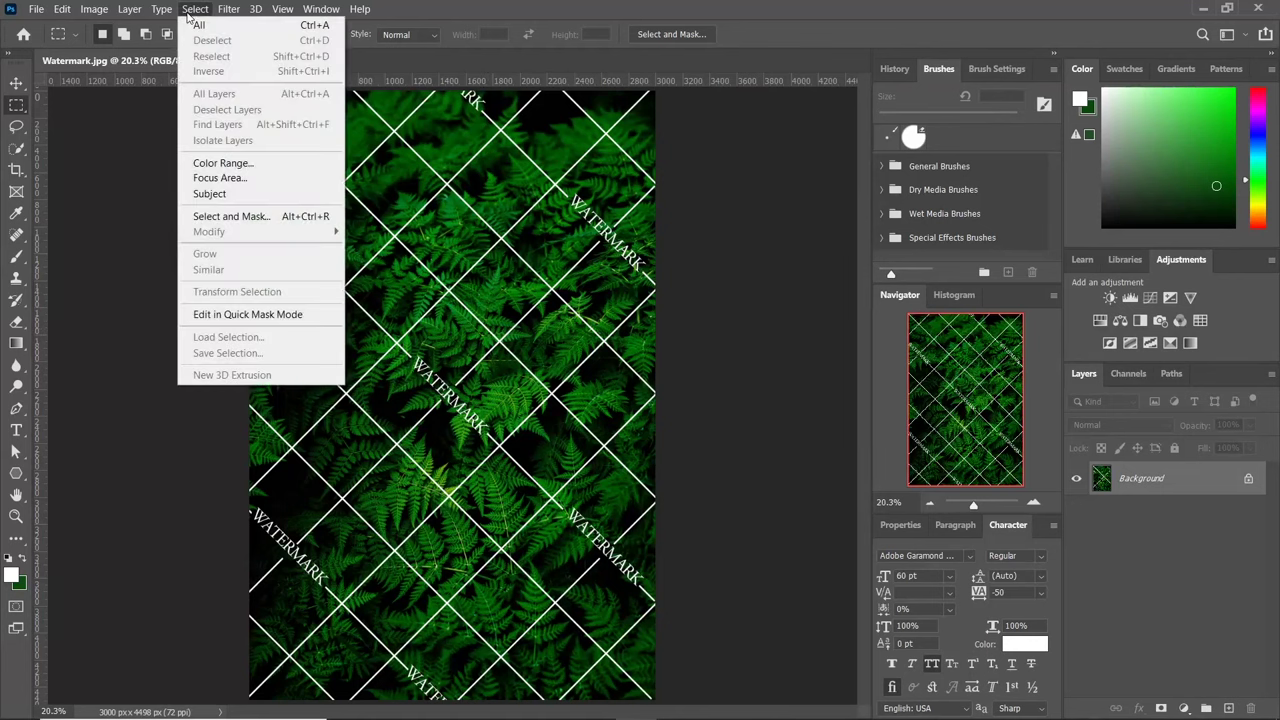
pyautogui.click(212, 164)
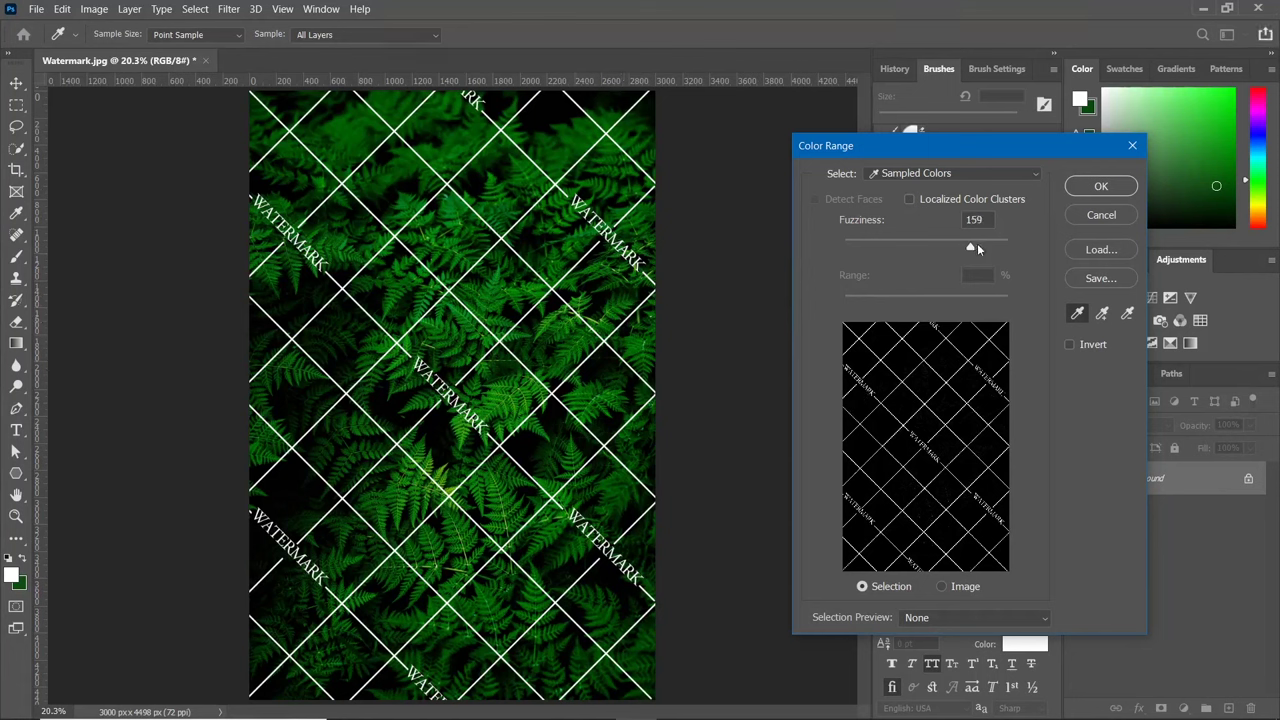
pyautogui.moveTo(993, 249); pyautogui.dragTo(992, 249)
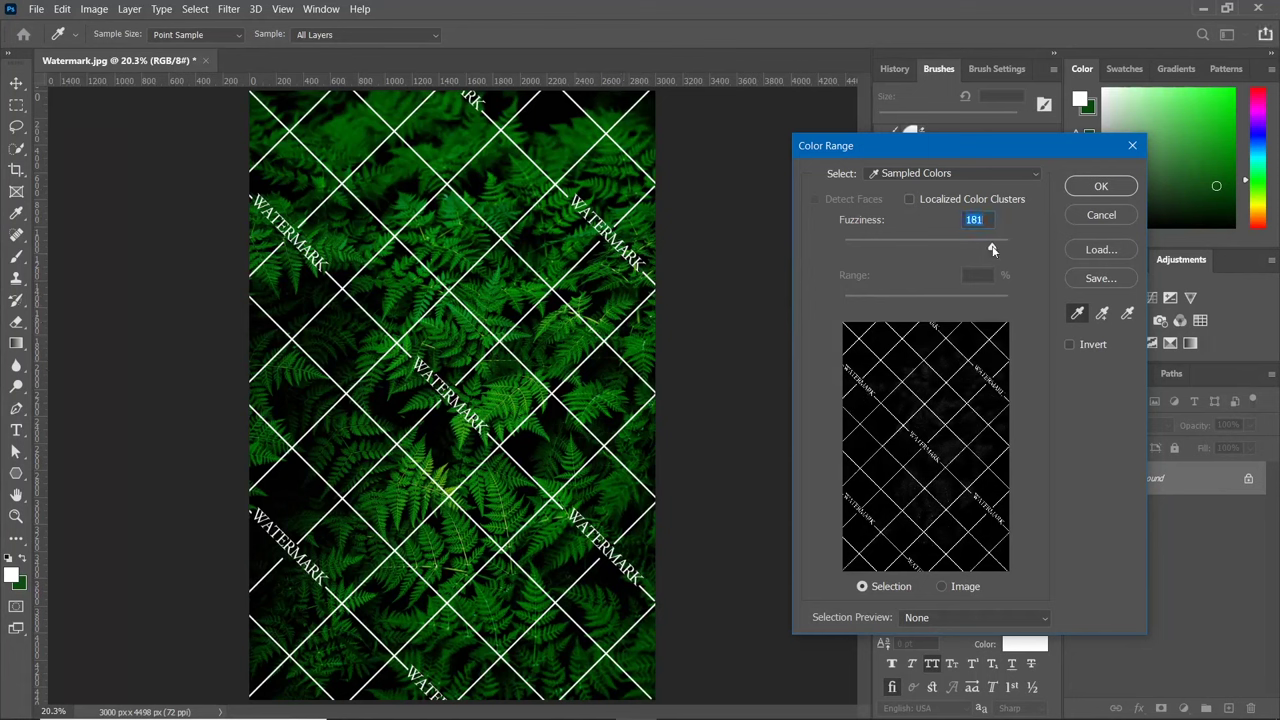
pyautogui.click(1087, 192)
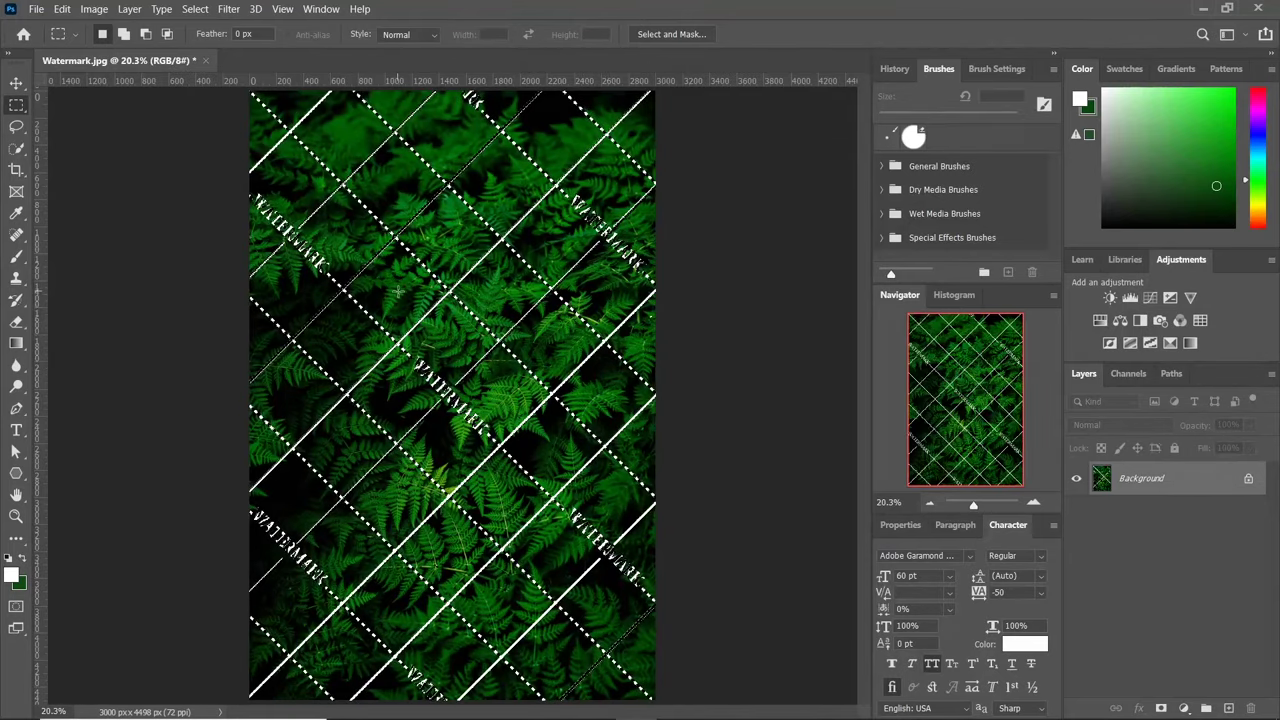
pyautogui.hotkey('ctrl', '1')
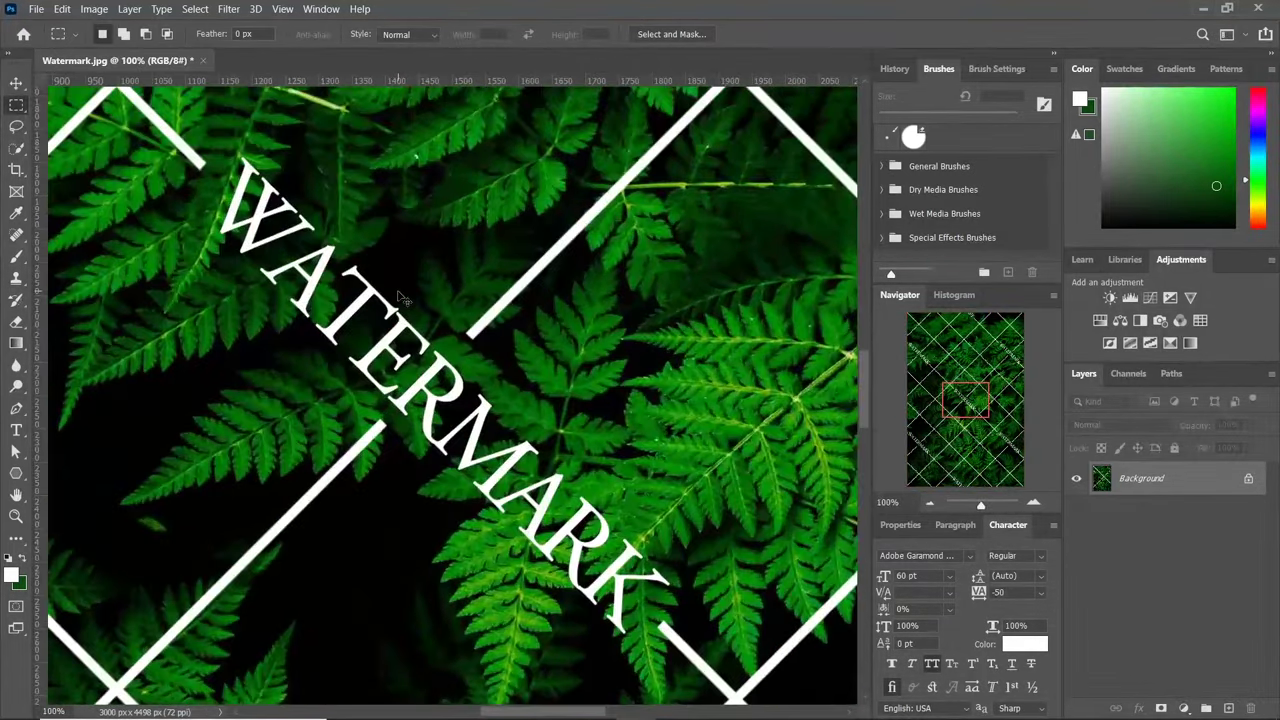
pyautogui.hotkey('ctrl', '+')
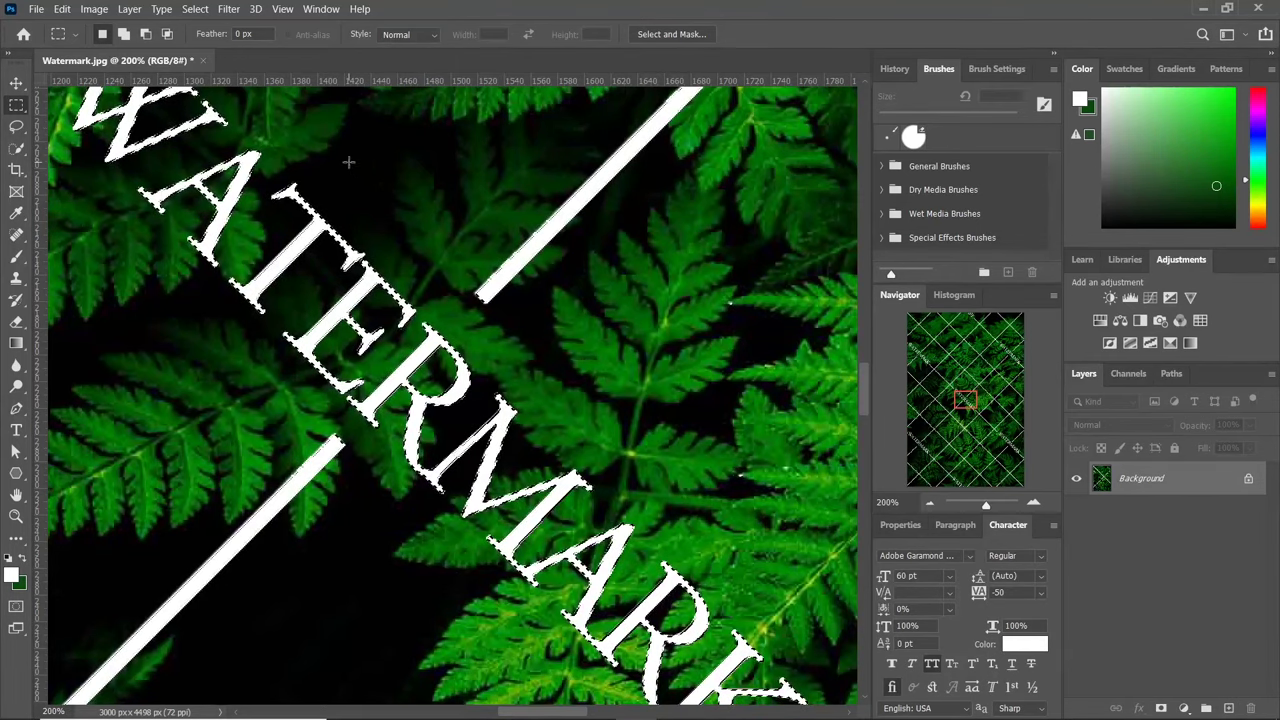
# In Select and Mask, set Radius 48 px, Contrast 50%, Shift Edge +51% and Feather 0.7 px
pyautogui.click(195, 10)
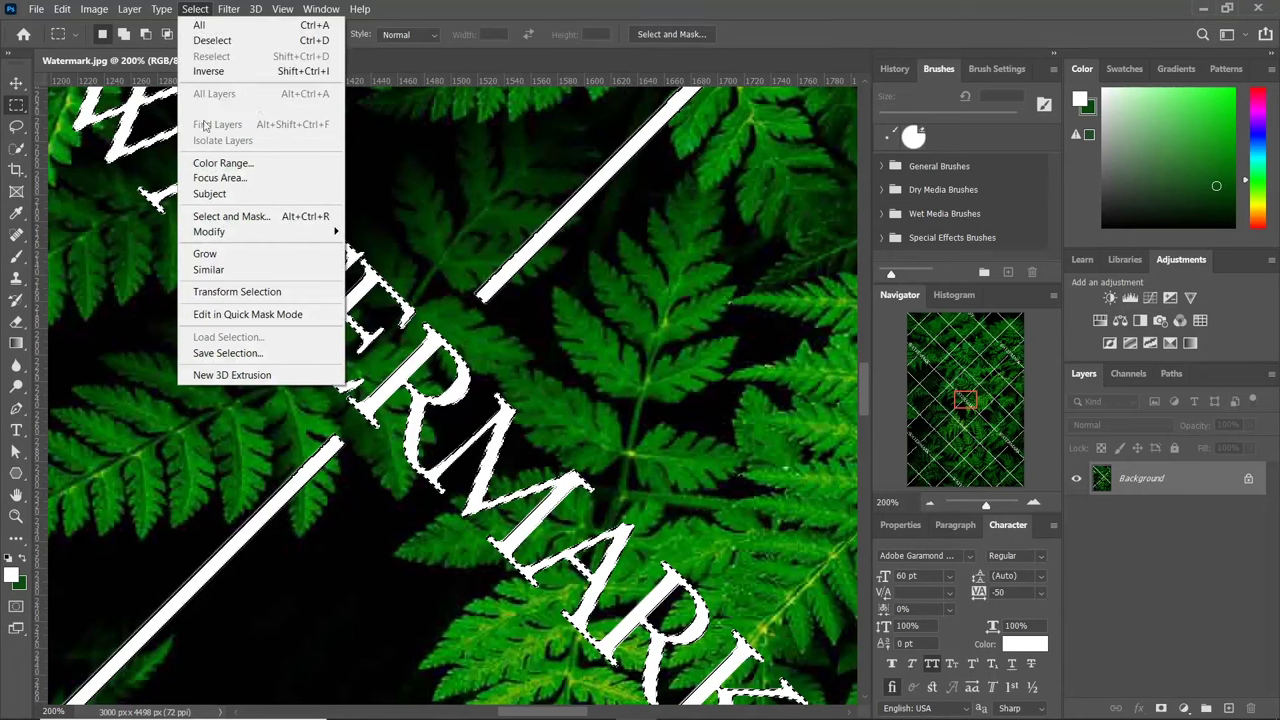
pyautogui.click(210, 219)
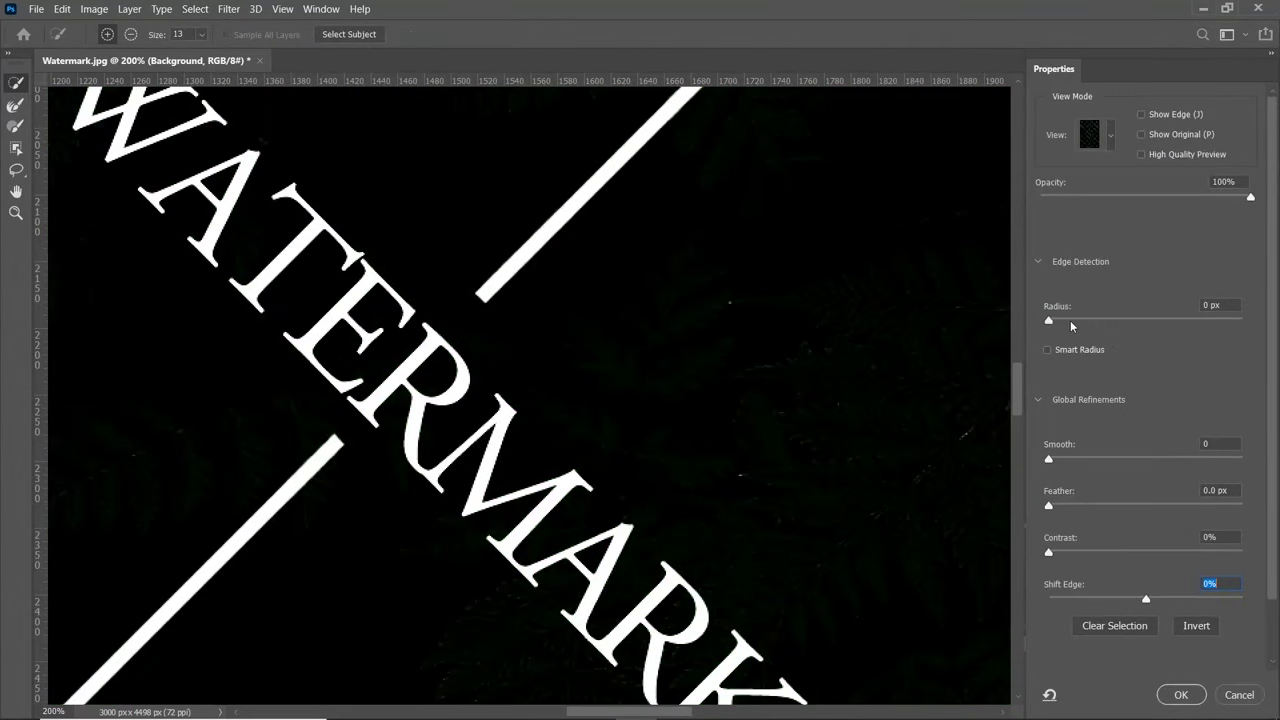
pyautogui.moveTo(1070, 320); pyautogui.dragTo(1105, 320)
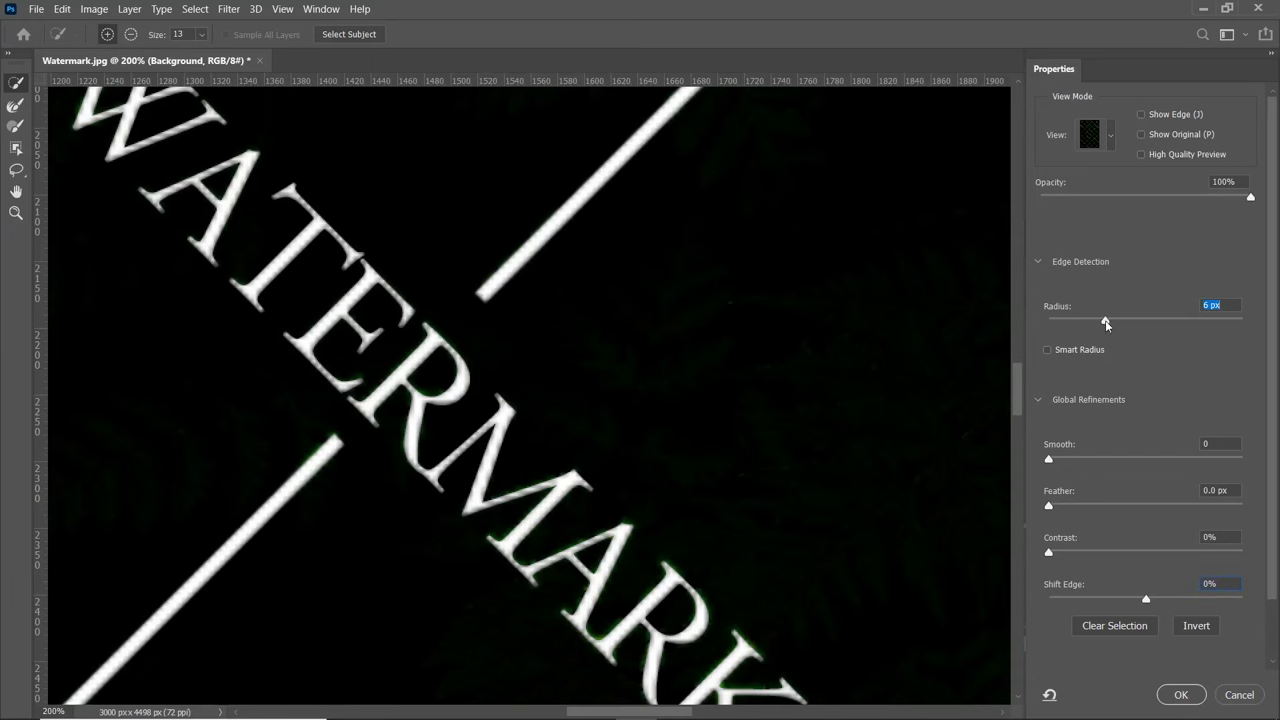
pyautogui.moveTo(1146, 598)
pyautogui.mouseDown()
pyautogui.moveTo(1186, 598)
pyautogui.moveTo(1168, 598)
pyautogui.mouseUp()
pyautogui.moveTo(1074, 552); pyautogui.dragTo(1152, 552)
pyautogui.moveTo(1168, 598); pyautogui.dragTo(1207, 598)
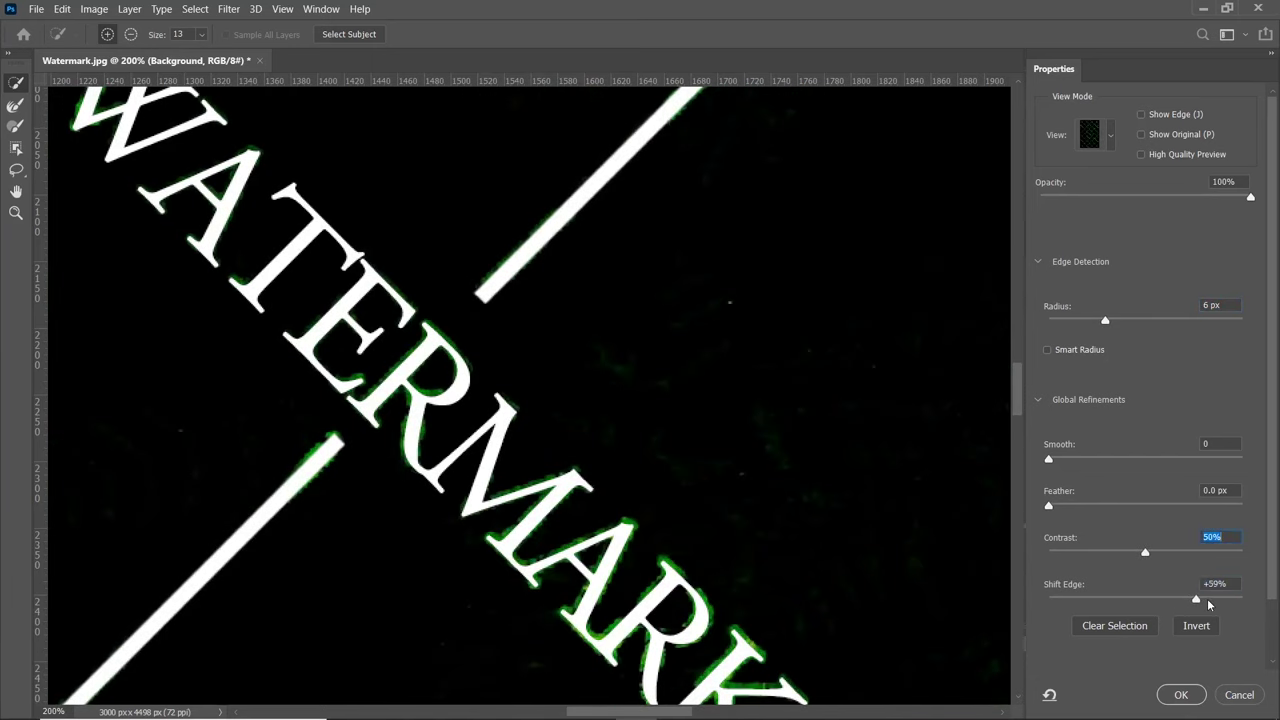
pyautogui.moveTo(1112, 318); pyautogui.dragTo(1168, 320)
pyautogui.moveTo(1048, 505); pyautogui.dragTo(1058, 510)
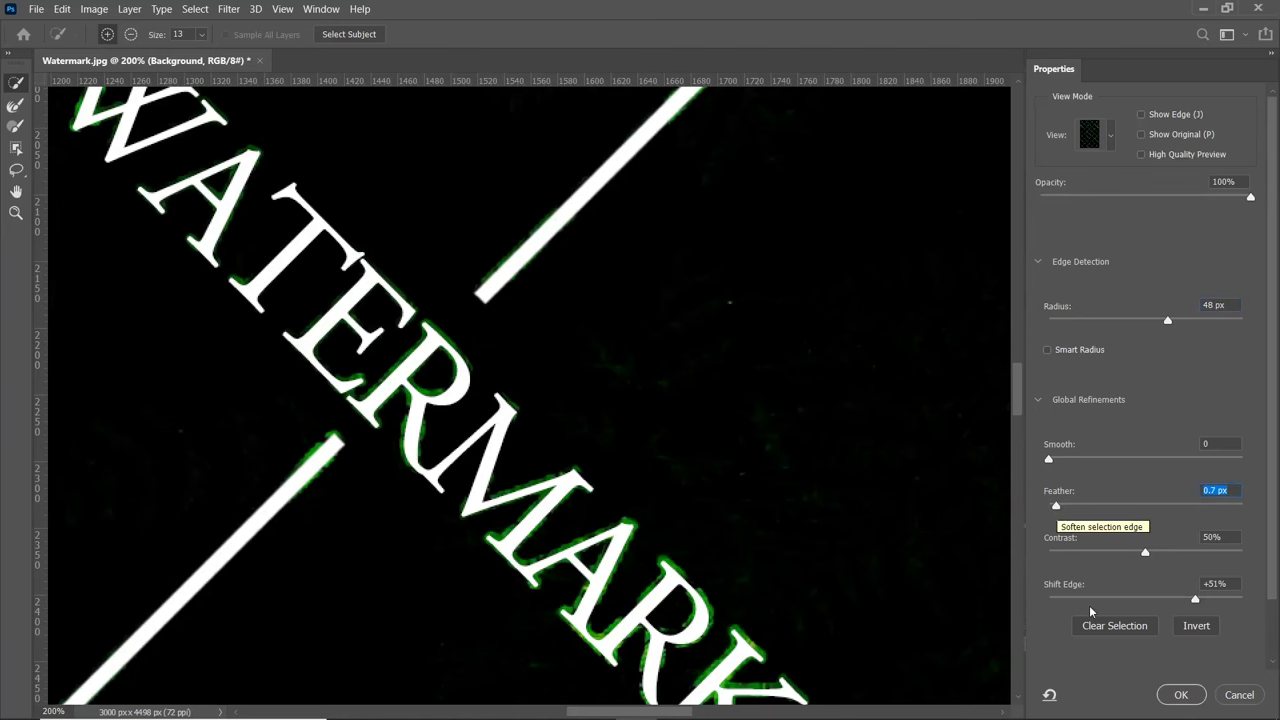
pyautogui.click(1176, 694)
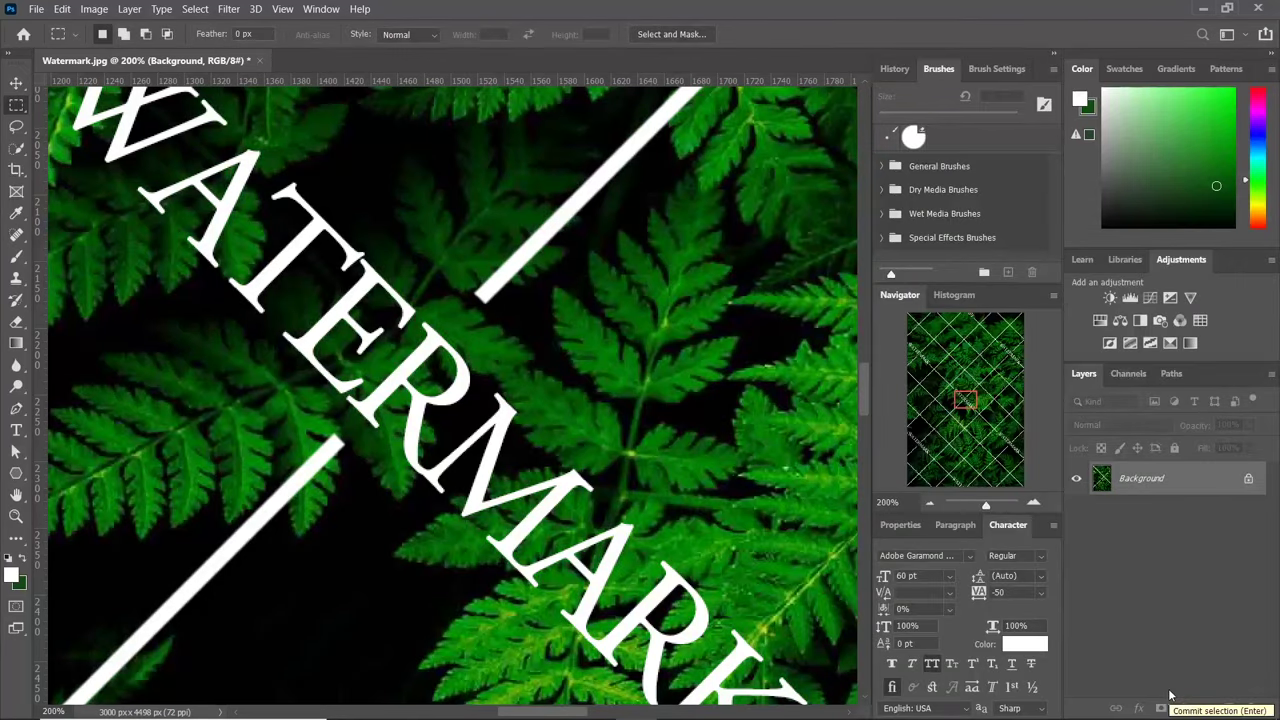
pyautogui.scroll(2, 577, 307)
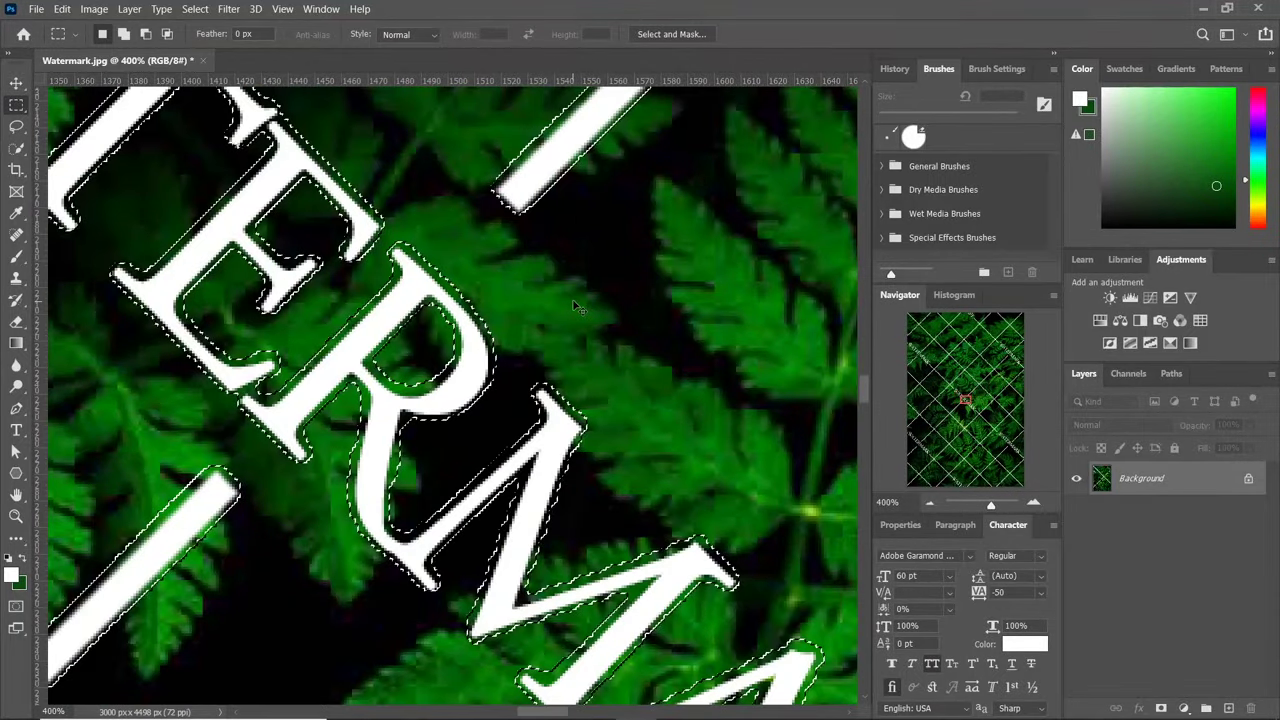
pyautogui.hotkey('ctrl', '0')
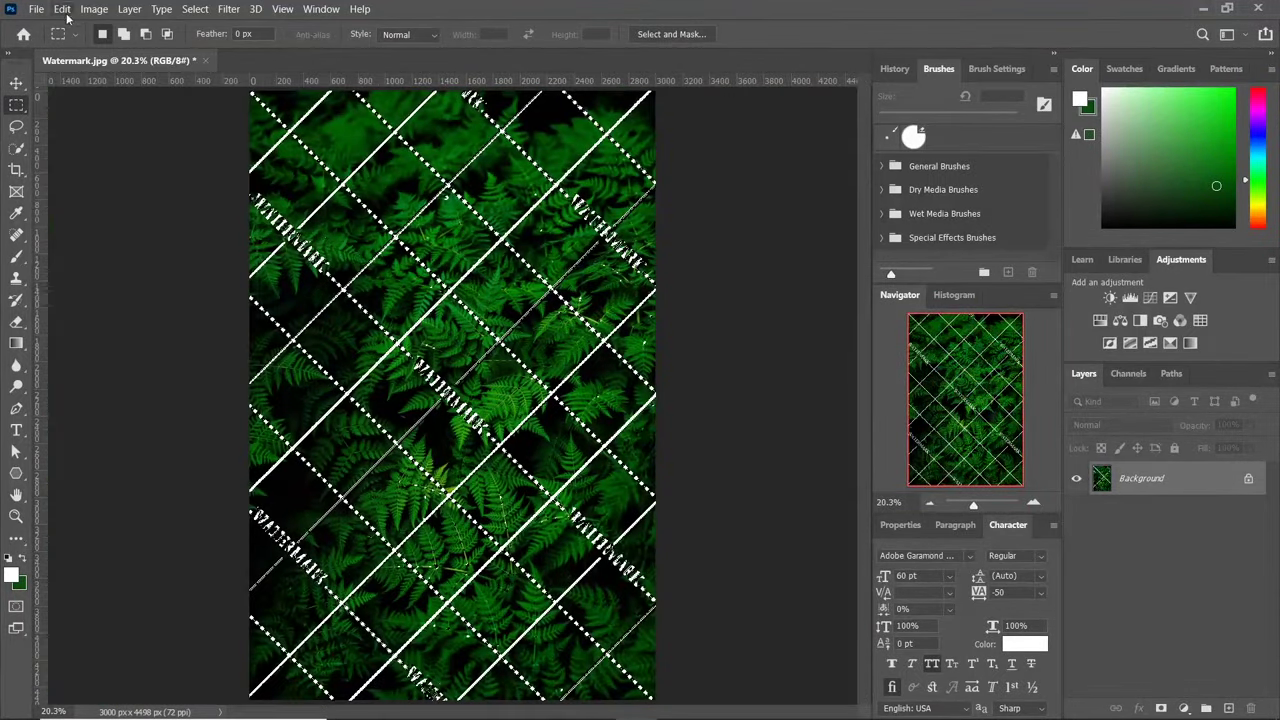
# Apply Content-Aware Fill to the watermark selection onto a new layer, then deselect
pyautogui.click(62, 9)
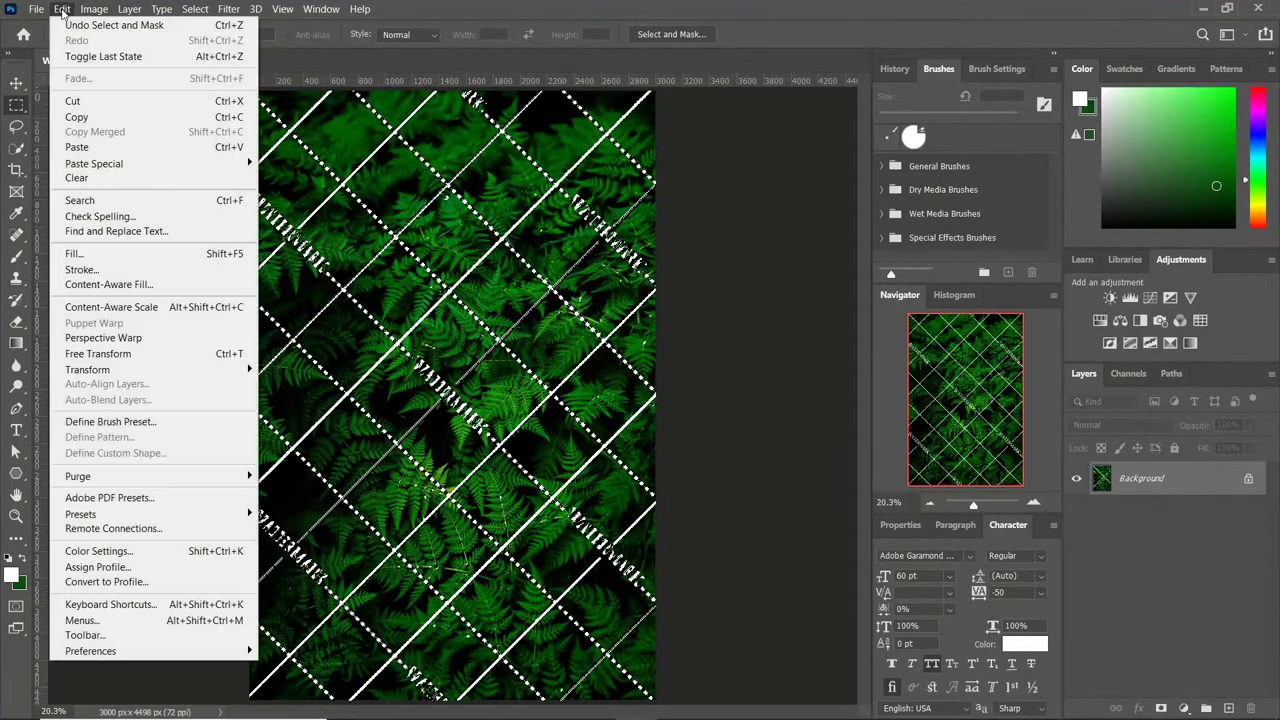
pyautogui.click(88, 285)
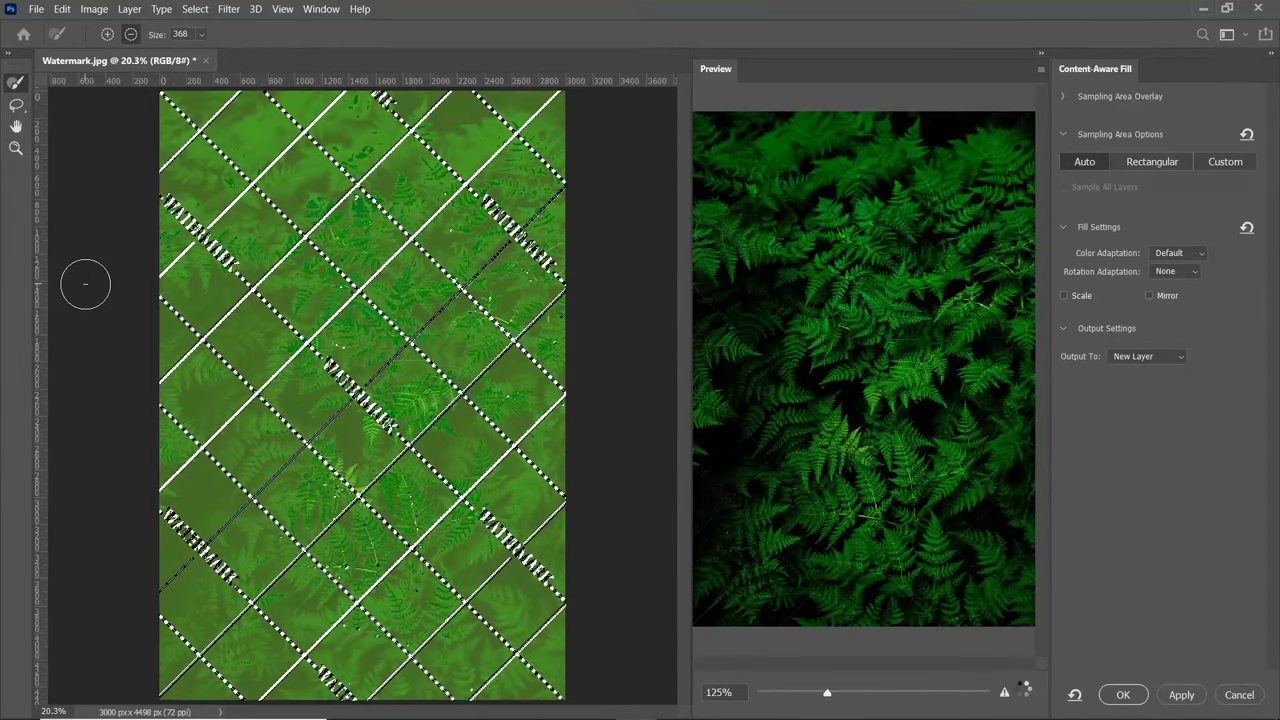
pyautogui.press('Return')
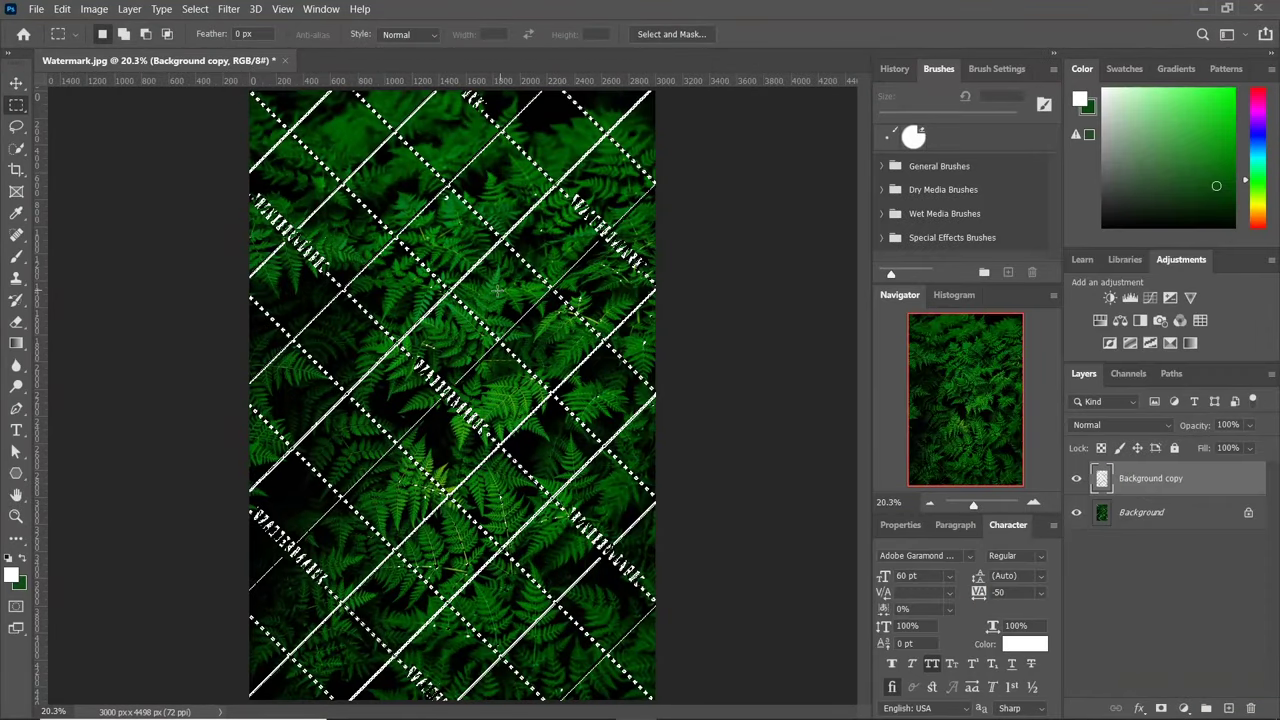
pyautogui.hotkey('ctrl', 'd')
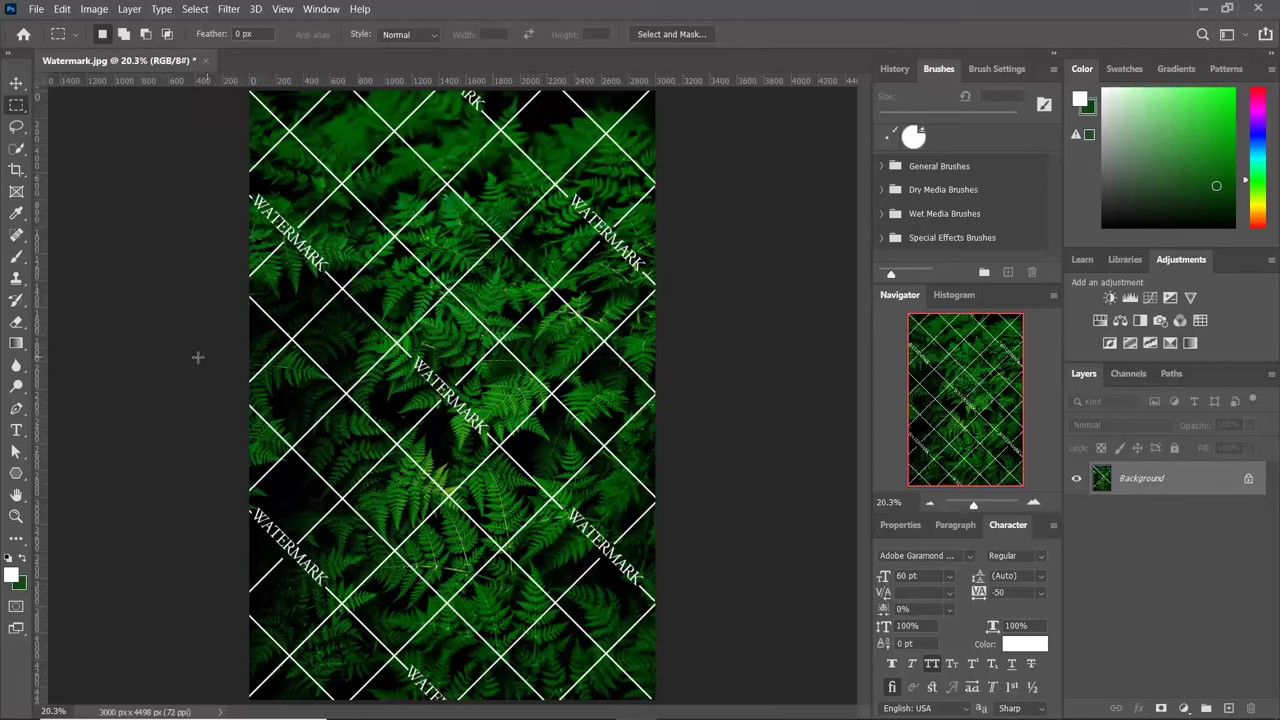
# Choose the Brush tool with a hard round tip sized to 40 px, zooming in on the photo
pyautogui.click(16, 257)
pyautogui.click(121, 36)
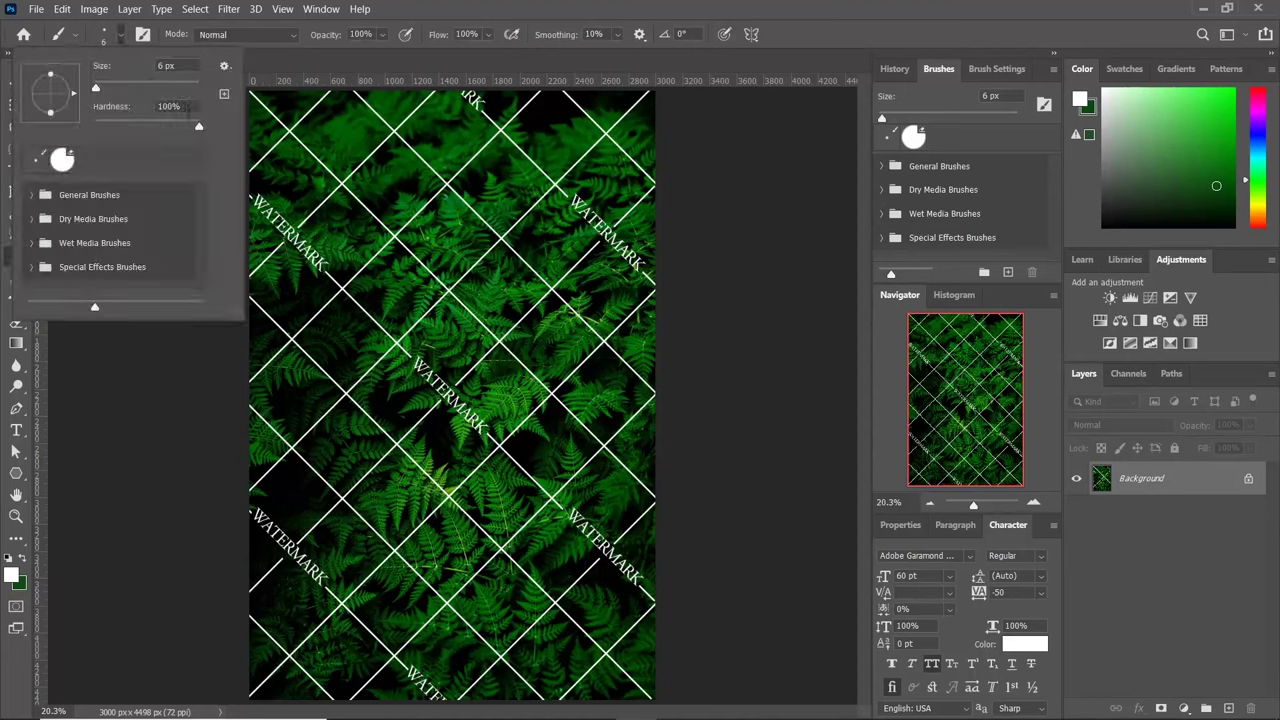
pyautogui.moveTo(200, 129); pyautogui.dragTo(186, 128)
pyautogui.click(365, 58)
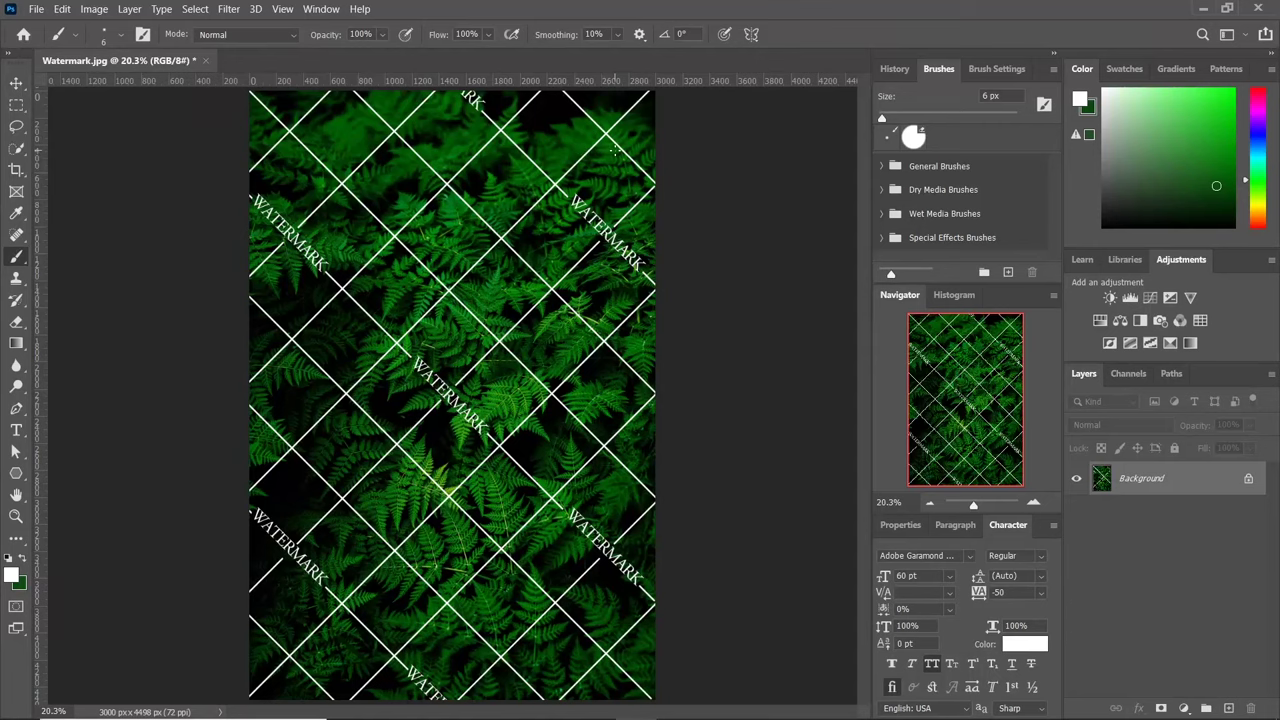
pyautogui.hotkey('ctrl', '+')
pyautogui.hotkey('ctrl', '+')
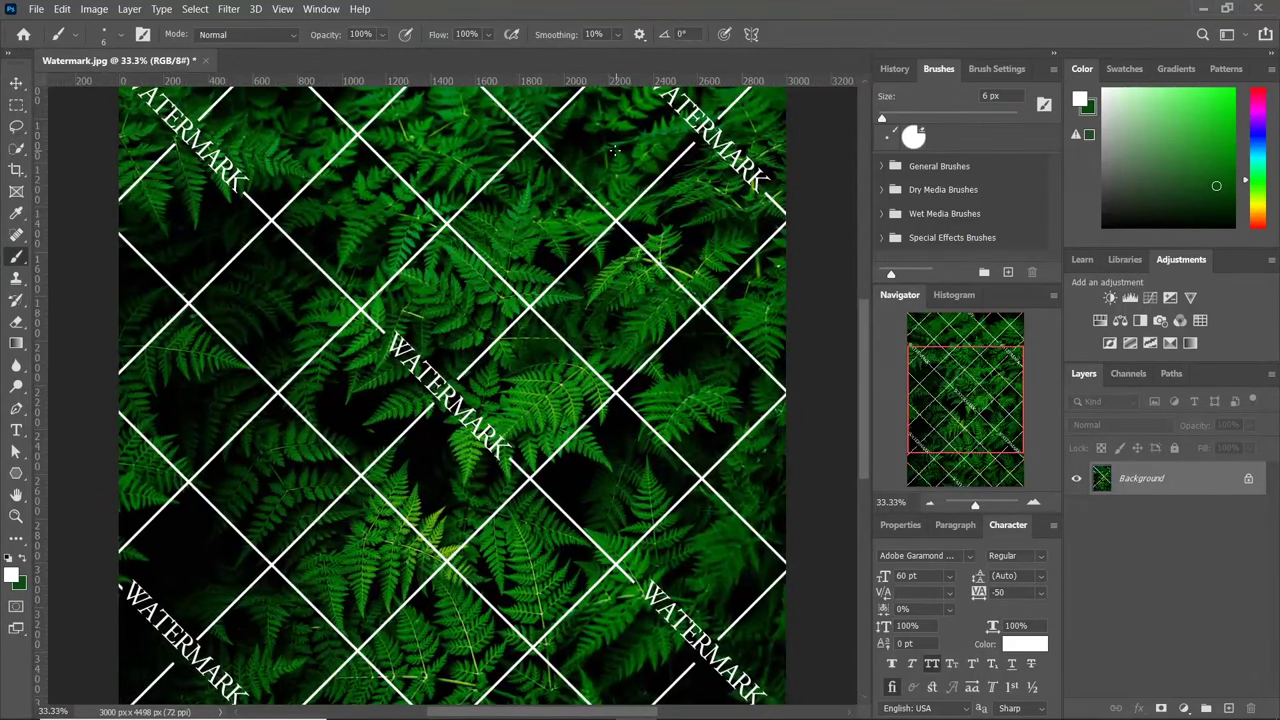
pyautogui.scroll(2, 615, 150)
pyautogui.scroll(1, 615, 150)
pyautogui.hscroll(-3, 615, 150)
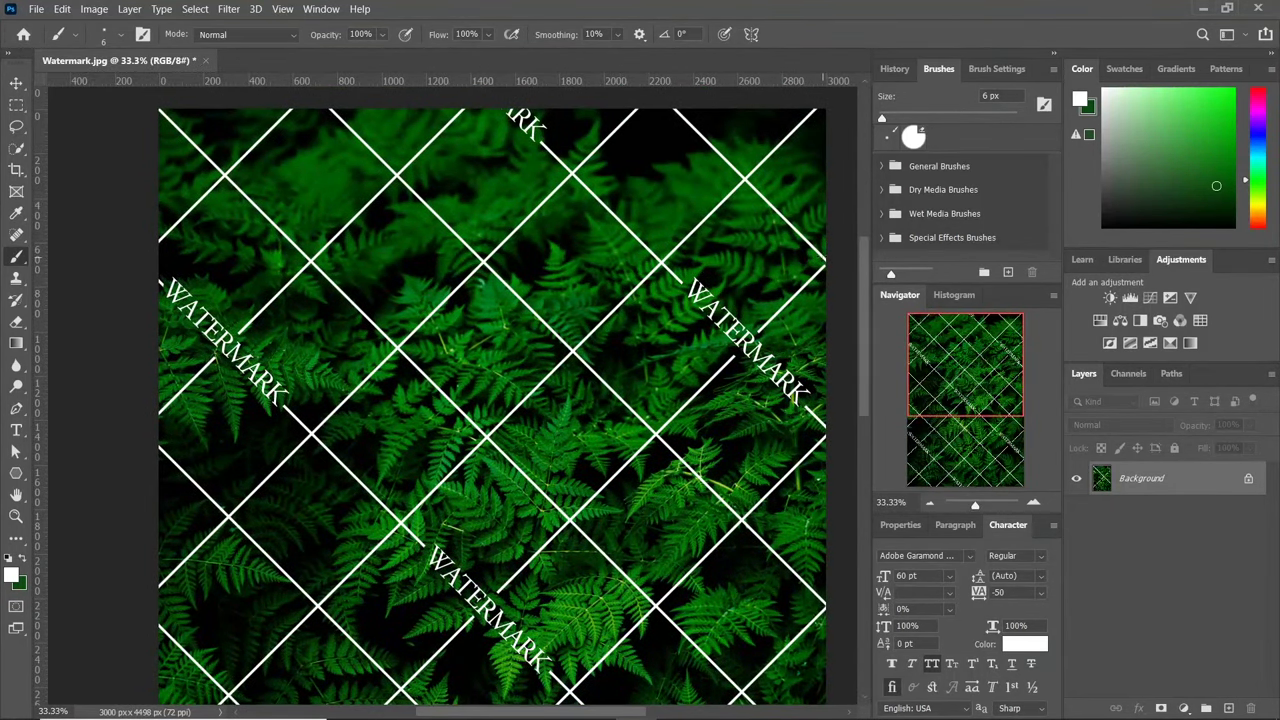
pyautogui.press(']')
pyautogui.press(']')
pyautogui.press(']')
pyautogui.press(']')
# Set the foreground colour to red ff0000 and add a new empty Layer 1
pyautogui.click(11, 574)
pyautogui.write('ff0000')
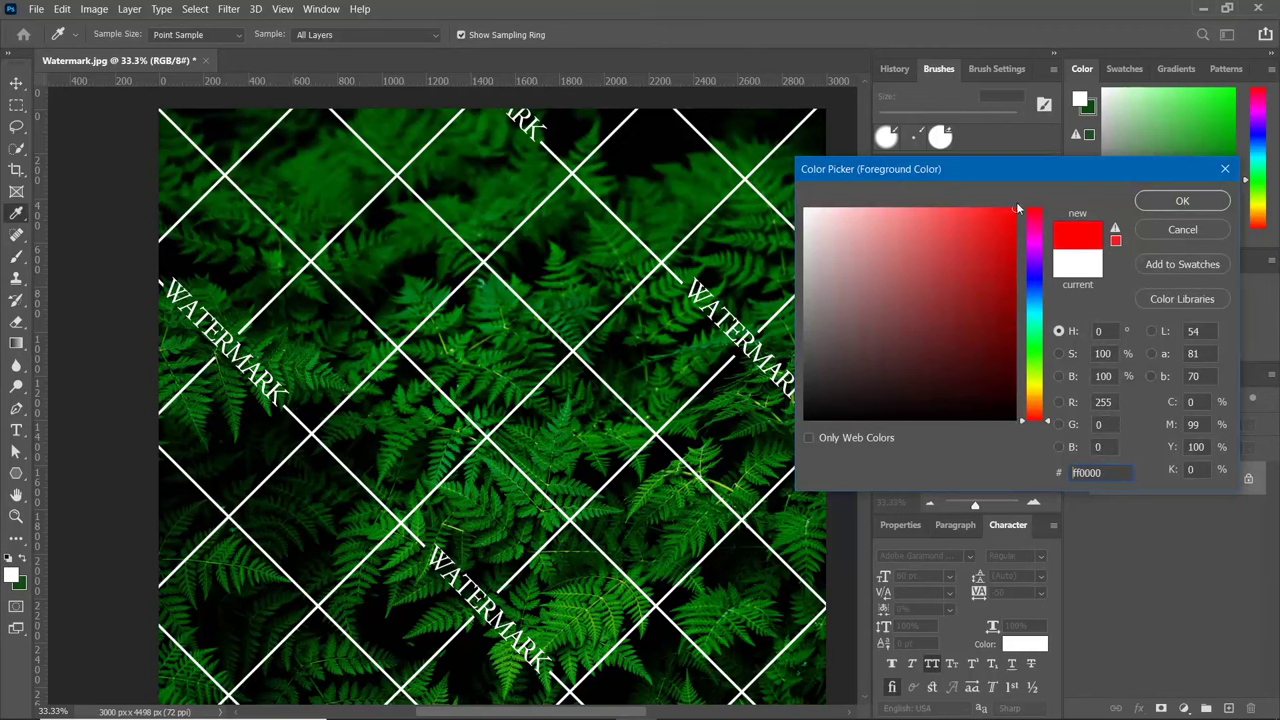
pyautogui.click(1157, 203)
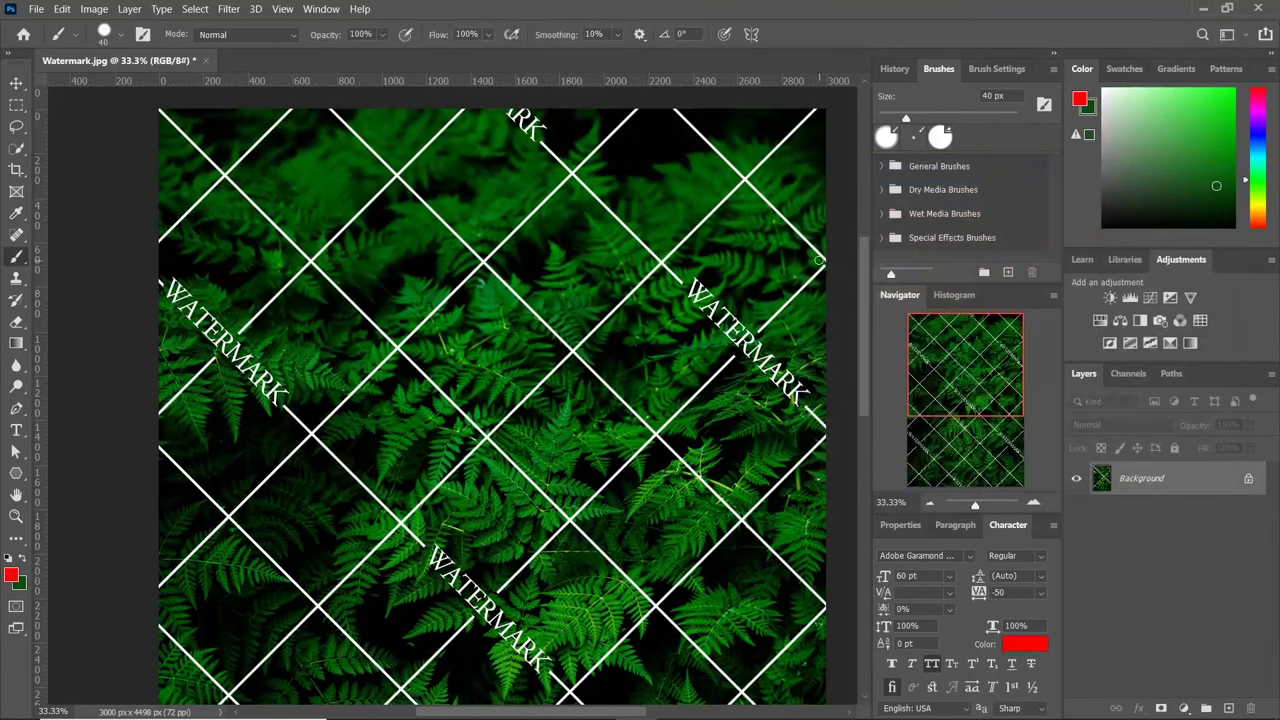
pyautogui.click(1228, 707)
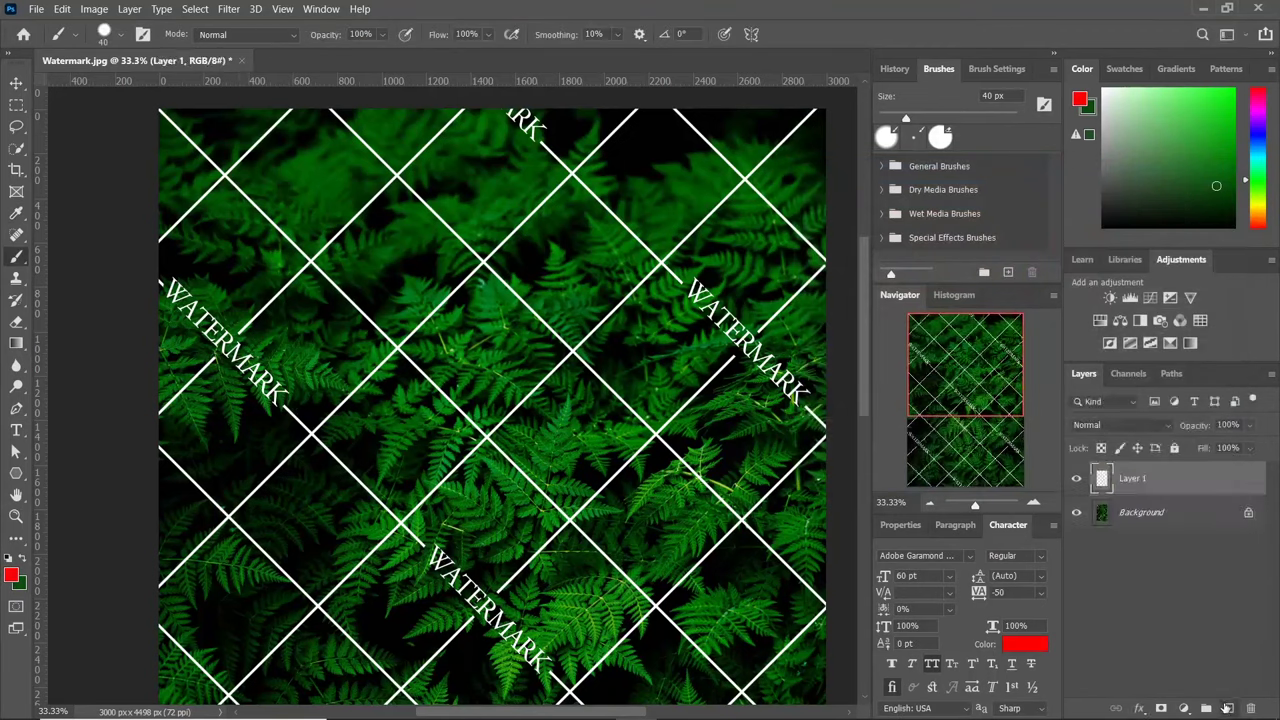
# Paint straight red strokes over the top-right grid lines
pyautogui.keyDown('shift'); pyautogui.click(675, 111); pyautogui.keyUp('shift')
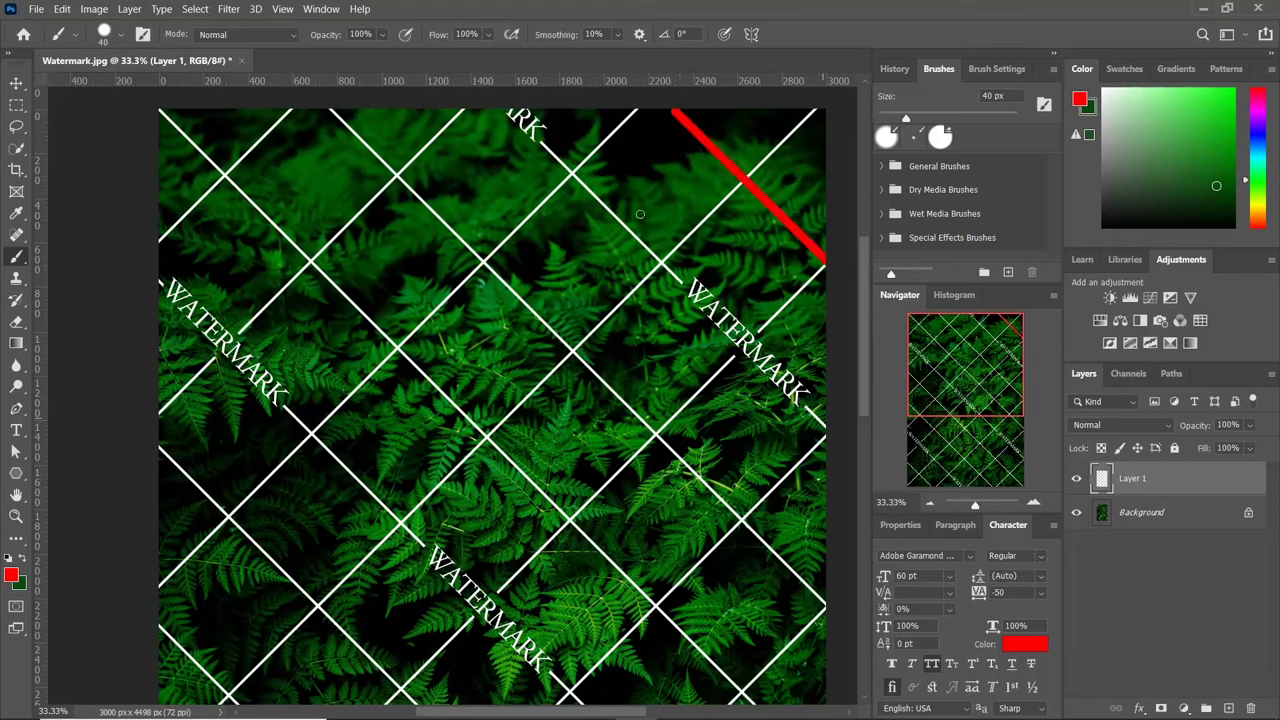
pyautogui.keyDown('shift'); pyautogui.click(506, 106); pyautogui.keyUp('shift')
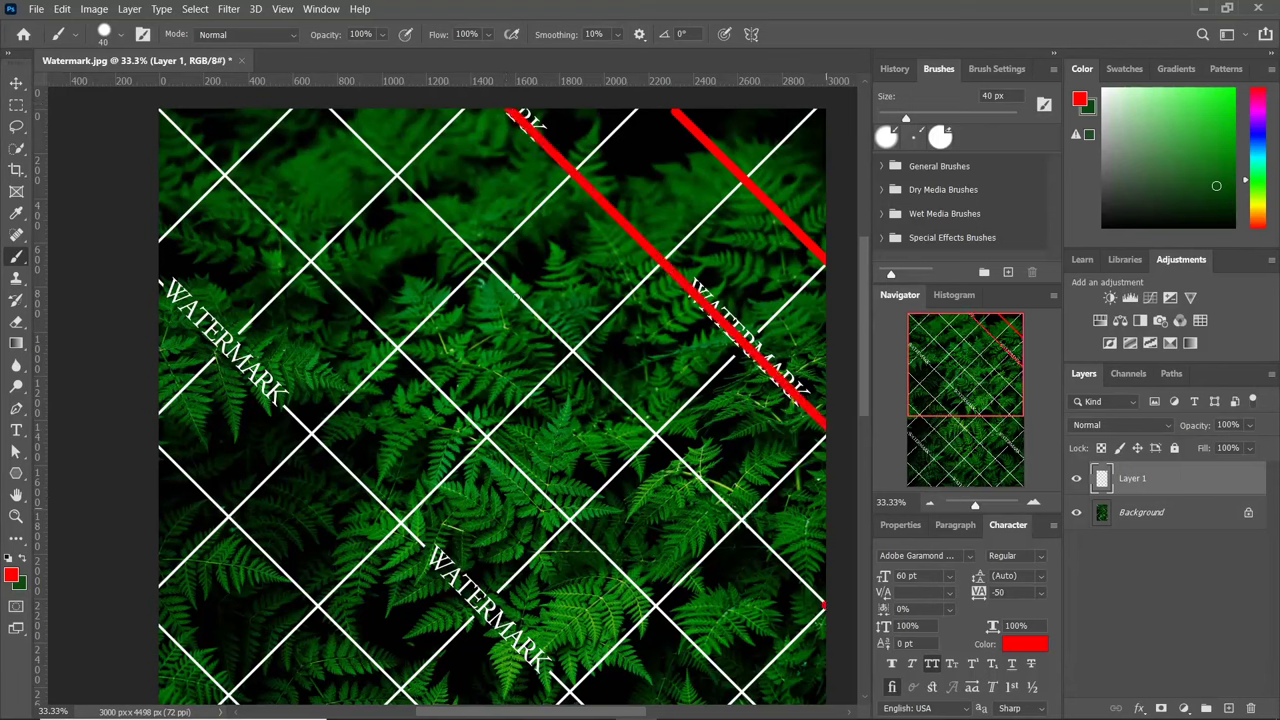
pyautogui.keyDown('shift'); pyautogui.click(330, 110); pyautogui.keyUp('shift')
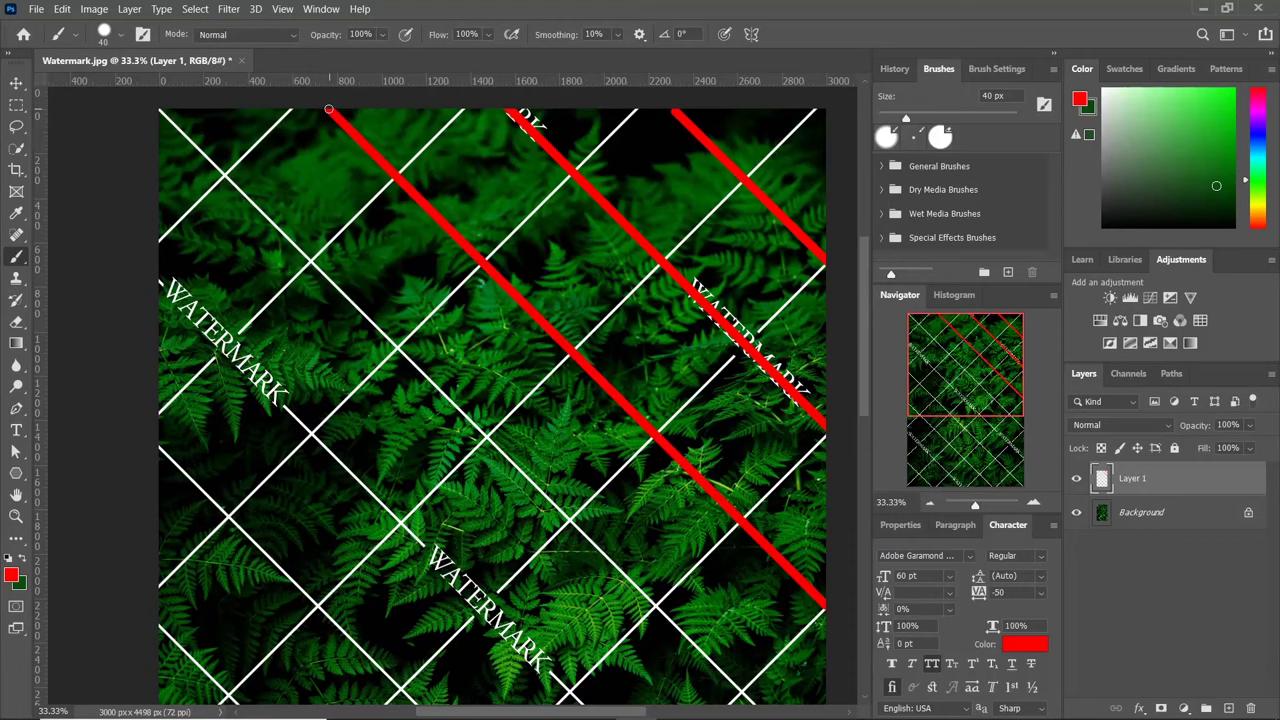
pyautogui.scroll(-2, 655, 555)
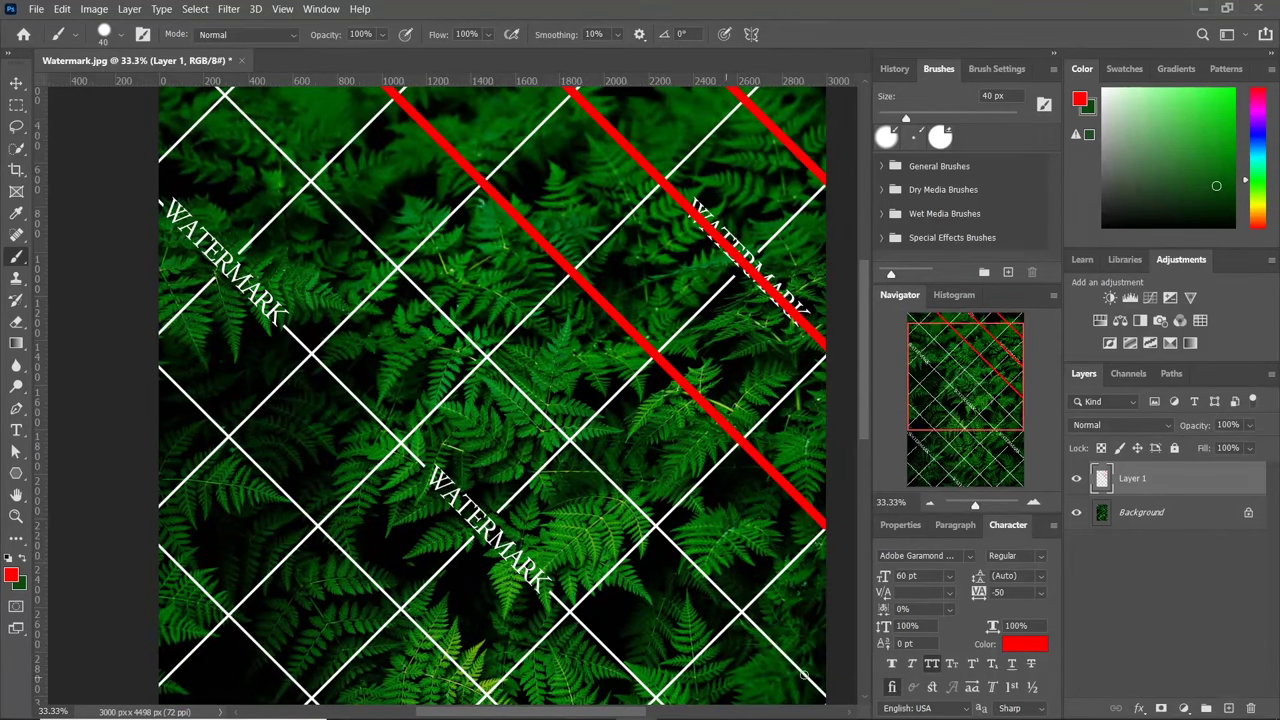
pyautogui.hotkey('ctrl', '-')
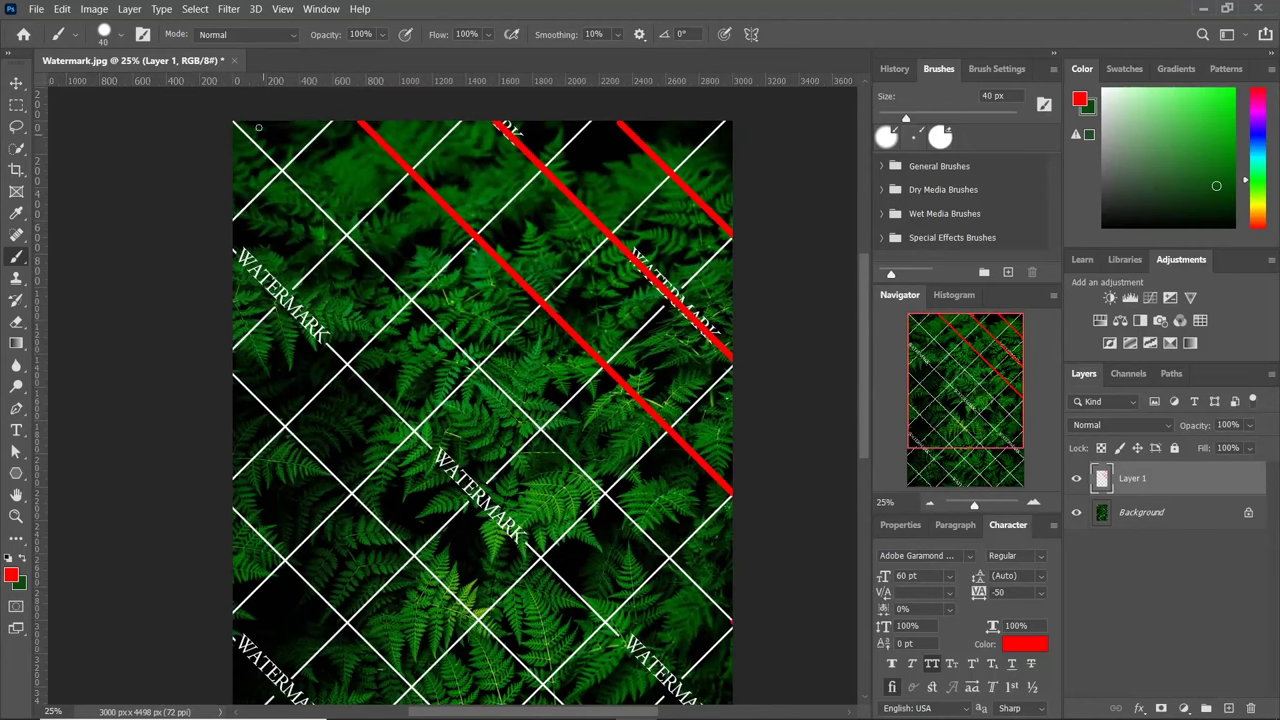
# Trace the diagonal grid lines running from the left edge in red
pyautogui.keyDown('shift'); pyautogui.click(233, 124); pyautogui.keyUp('shift')
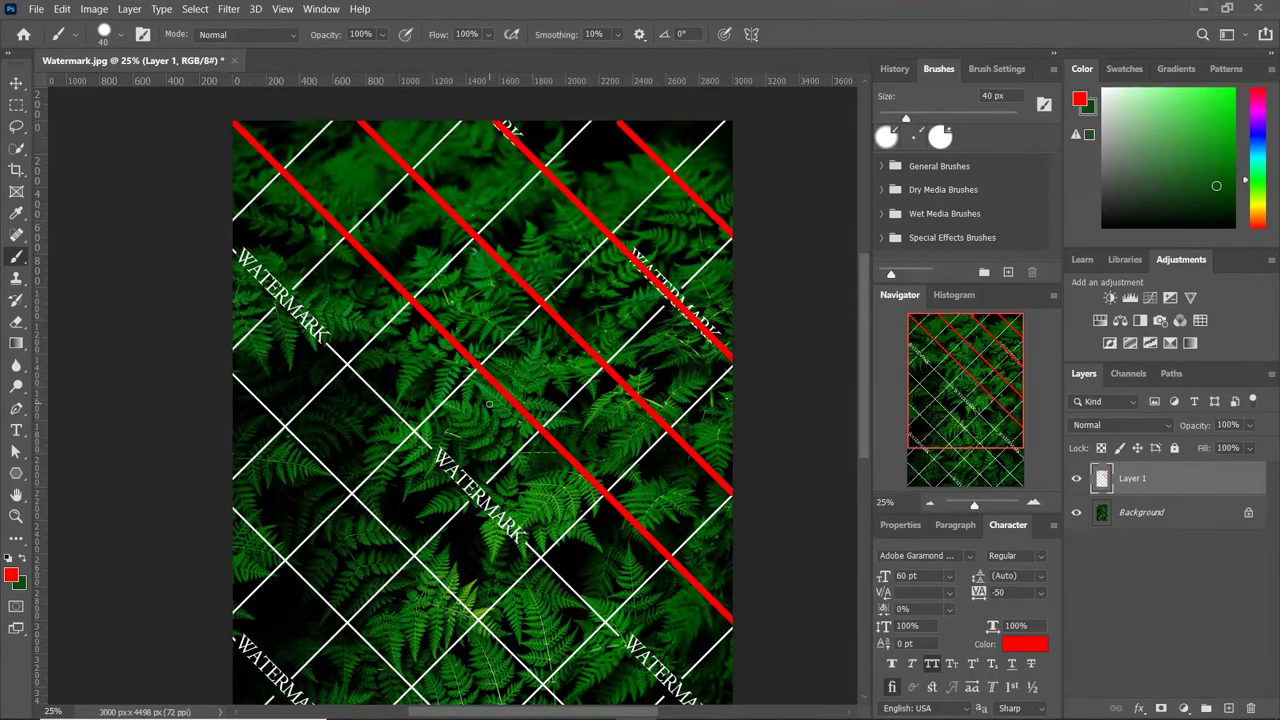
pyautogui.scroll(-2, 610, 550)
pyautogui.scroll(-3, 231, 193)
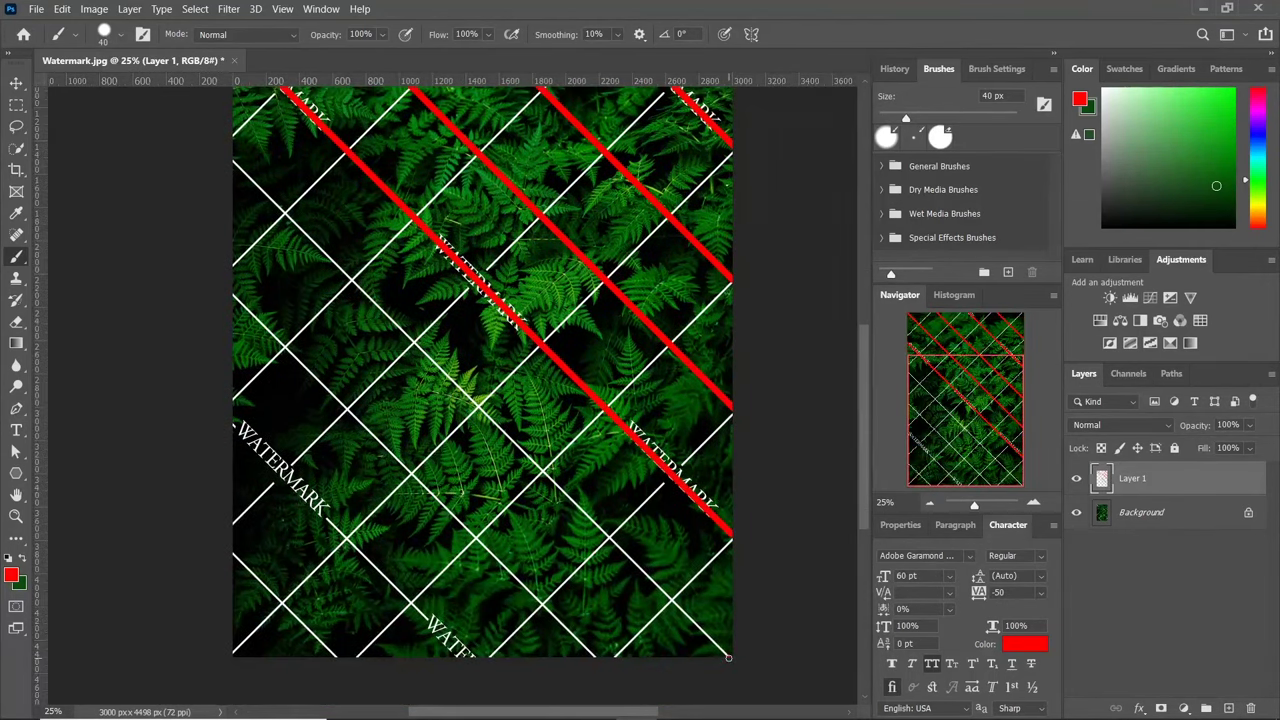
pyautogui.click(729, 658)
pyautogui.keyDown('shift'); pyautogui.click(230, 157); pyautogui.keyUp('shift')
pyautogui.click(594, 657)
pyautogui.keyDown('shift'); pyautogui.click(228, 292); pyautogui.keyUp('shift')
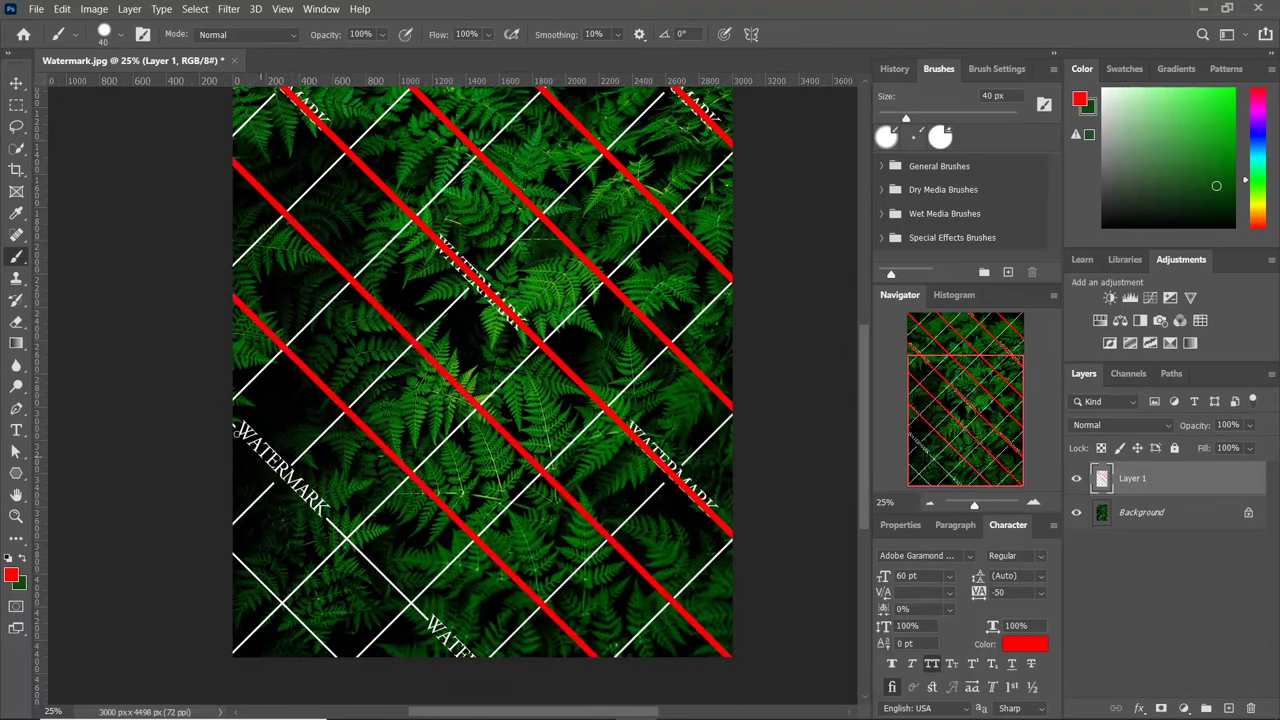
pyautogui.keyDown('shift'); pyautogui.click(233, 429); pyautogui.keyUp('shift')
# Trace the up-right grid lines starting along the bottom edge in red
pyautogui.click(232, 656)
pyautogui.keyDown('shift'); pyautogui.click(733, 152); pyautogui.keyUp('shift')
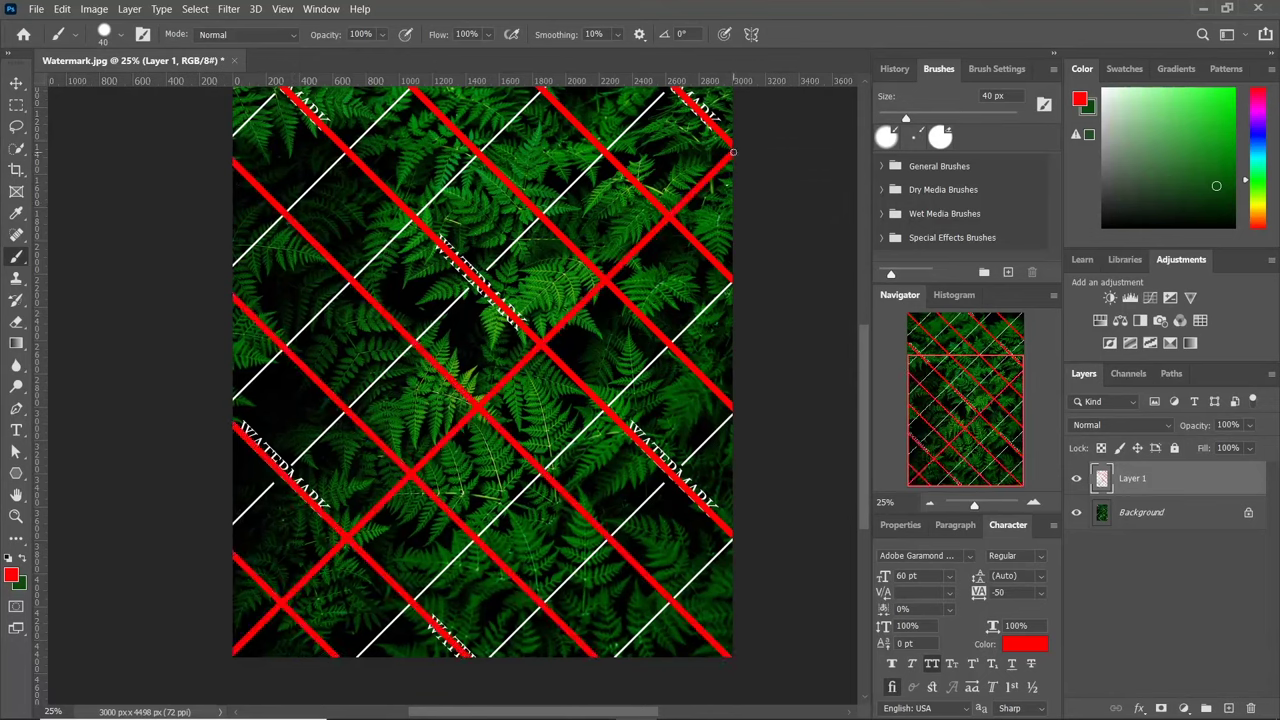
pyautogui.click(733, 280)
pyautogui.keyDown('shift'); pyautogui.click(357, 657); pyautogui.keyUp('shift')
pyautogui.click(487, 657)
pyautogui.keyDown('shift'); pyautogui.click(734, 410); pyautogui.keyUp('shift')
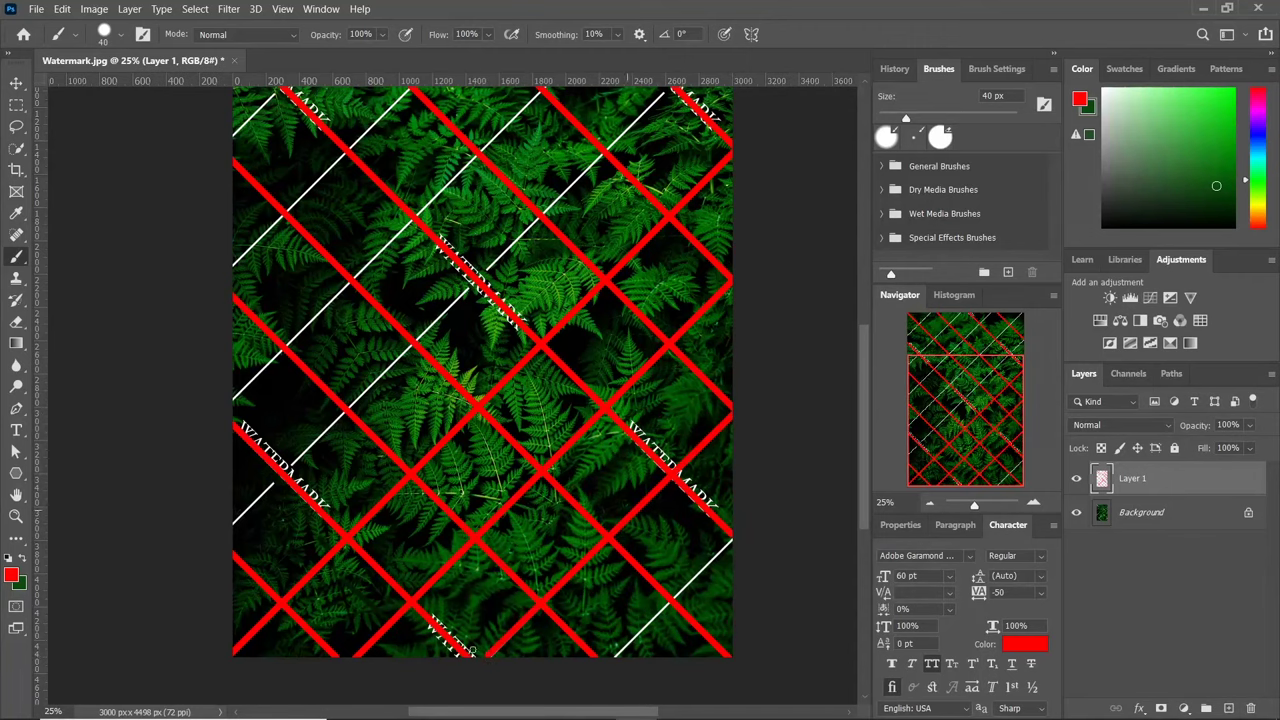
pyautogui.click(612, 657)
pyautogui.keyDown('shift'); pyautogui.click(733, 537); pyautogui.keyUp('shift')
# Cover the remaining long diagonals and the short top-left line in red
pyautogui.scroll(3, 733, 400)
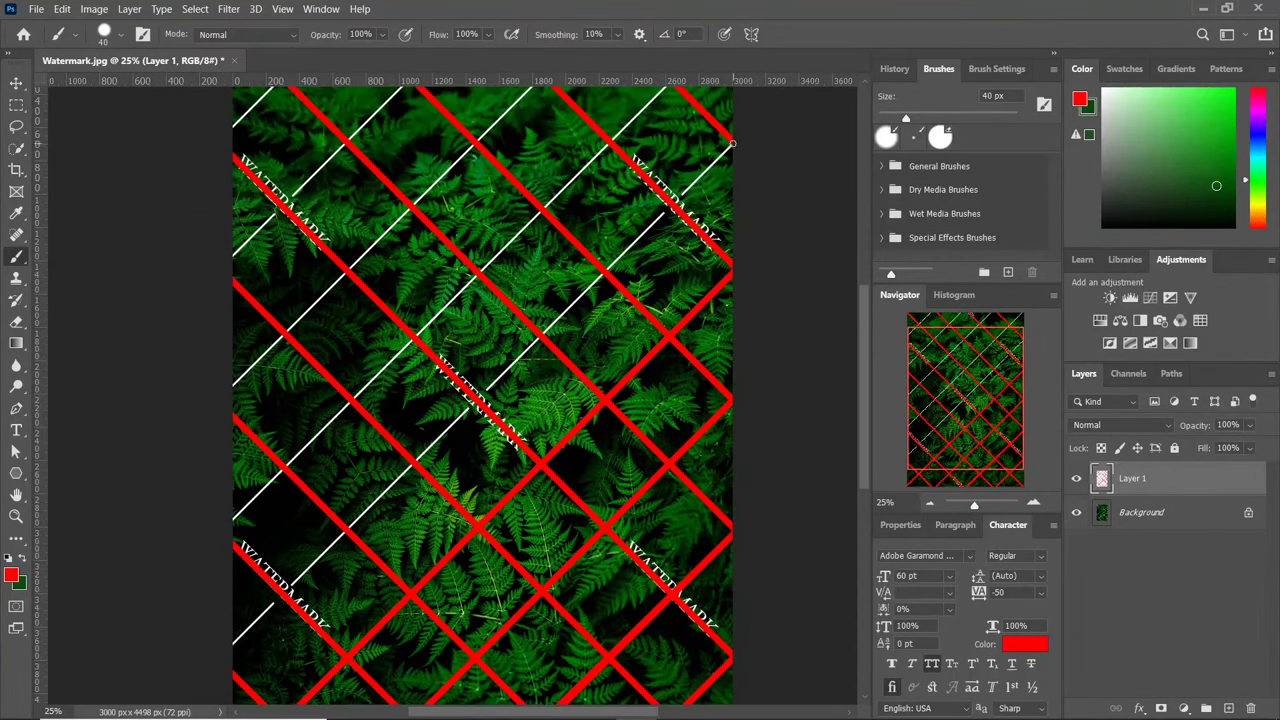
pyautogui.scroll(2, 232, 643)
pyautogui.keyDown('shift'); pyautogui.click(229, 616); pyautogui.keyUp('shift')
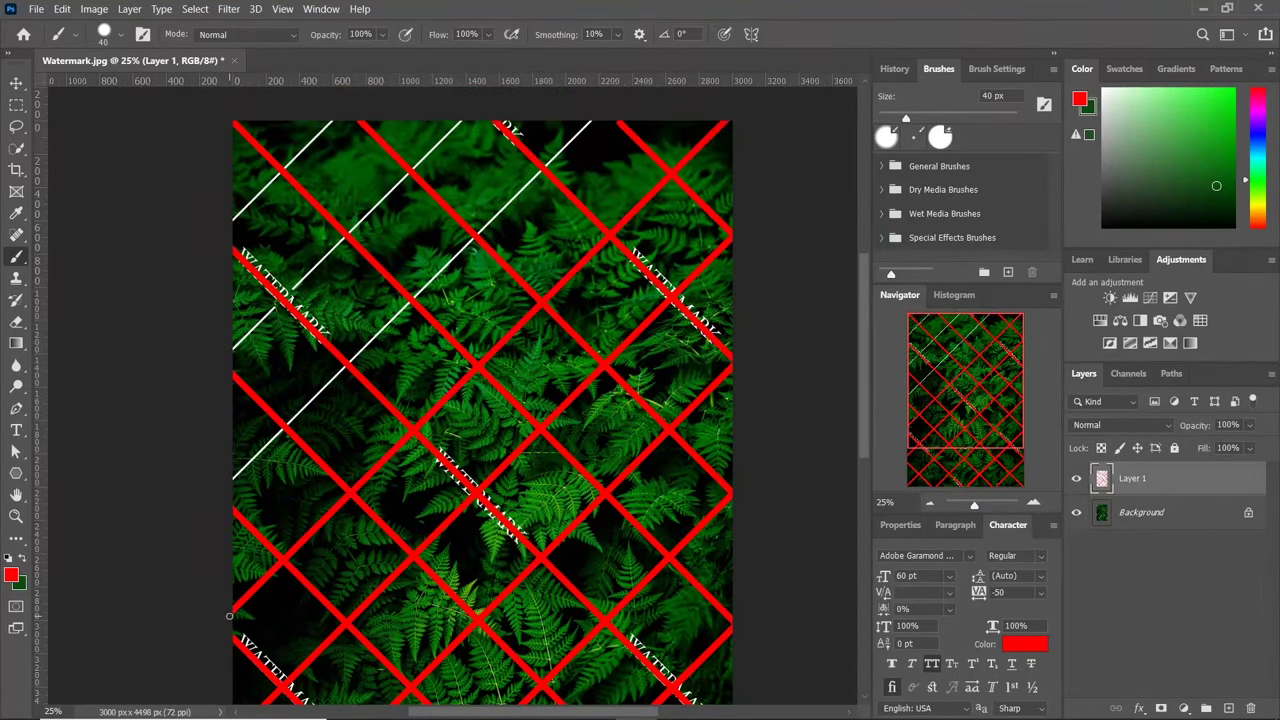
pyautogui.click(596, 139)
pyautogui.keyDown('shift'); pyautogui.click(228, 480); pyautogui.keyUp('shift')
pyautogui.click(461, 120)
pyautogui.keyDown('shift'); pyautogui.click(224, 358); pyautogui.keyUp('shift')
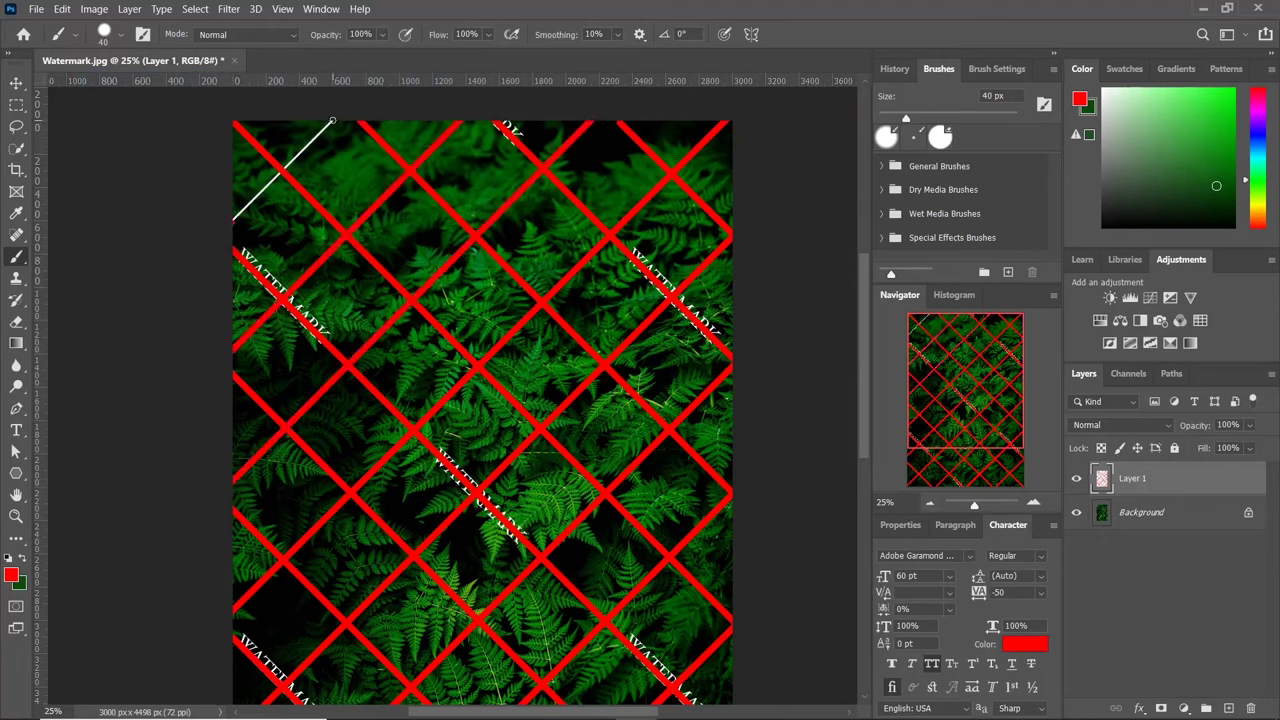
pyautogui.click(333, 121)
pyautogui.keyDown('shift'); pyautogui.click(230, 219); pyautogui.keyUp('shift')
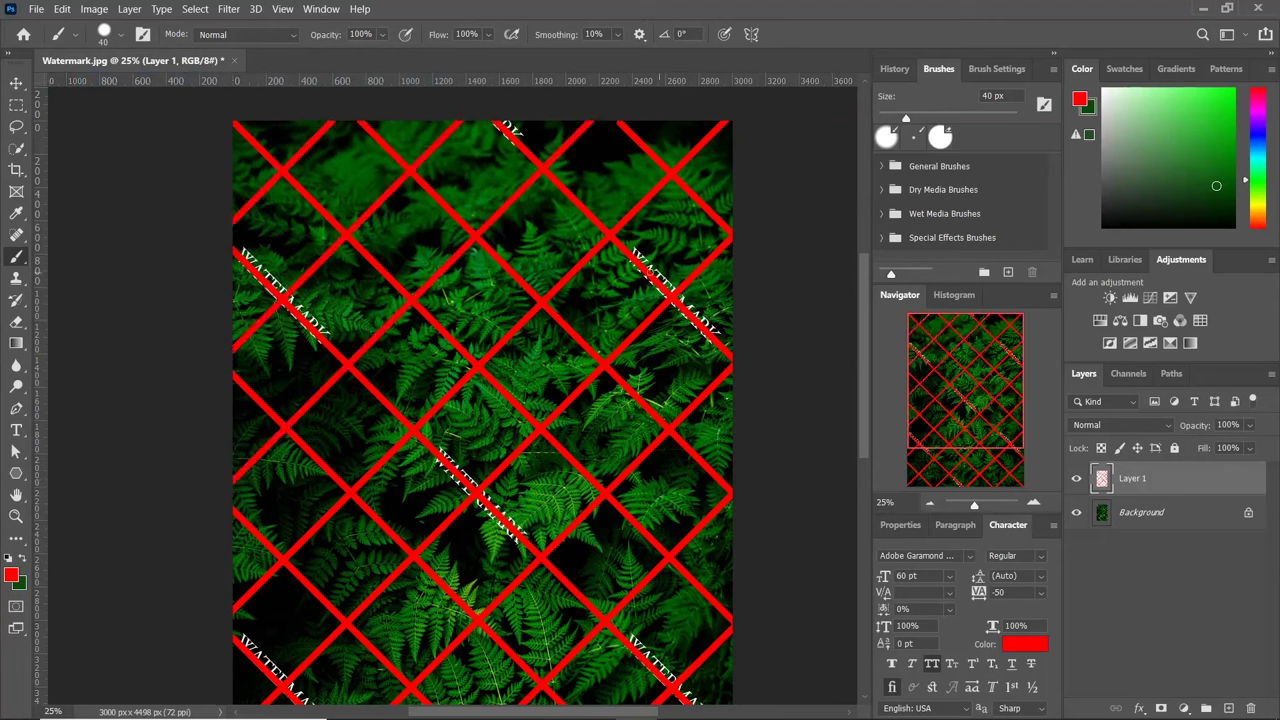
# Enlarge the brush to 125 px and paint thick red over the upper-right, top and centre WATERMARK words
pyautogui.press(']')
pyautogui.press(']')
pyautogui.press(']')
pyautogui.press(']')
pyautogui.press(']')
pyautogui.press(']')
pyautogui.press(']')
pyautogui.click(636, 255)
pyautogui.keyDown('shift'); pyautogui.click(711, 335); pyautogui.keyUp('shift')
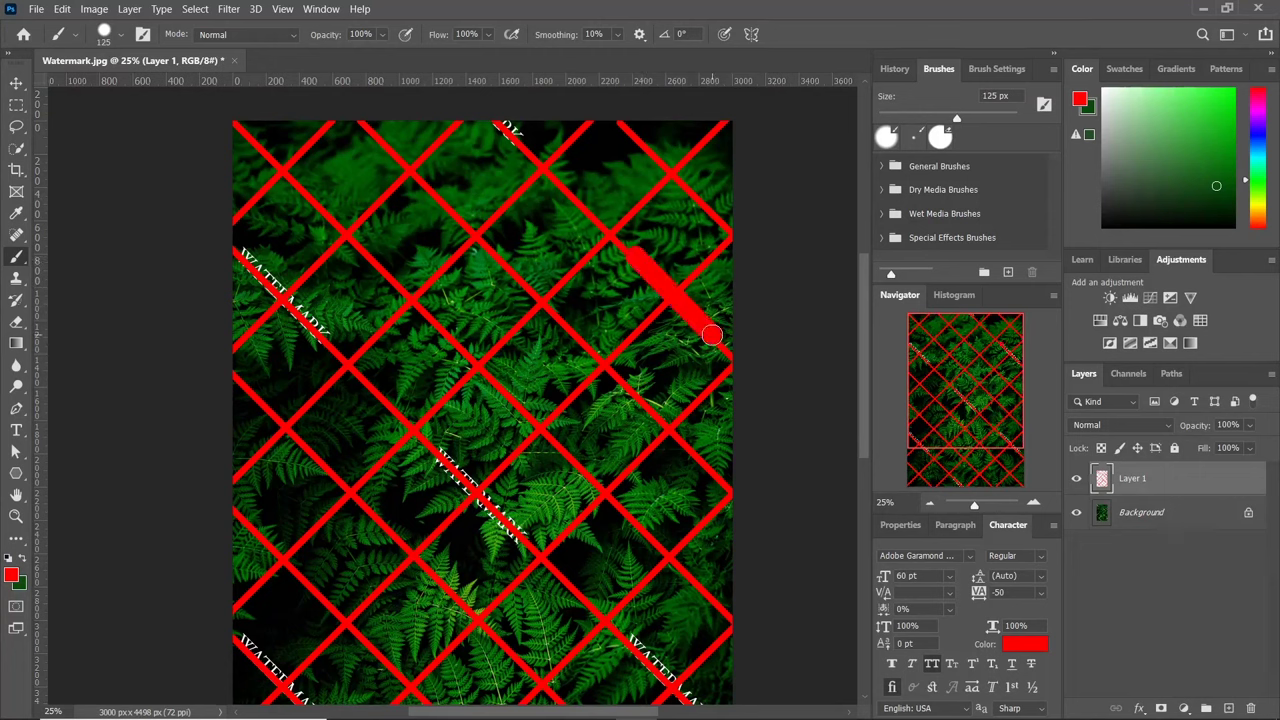
pyautogui.click(514, 139)
pyautogui.keyDown('shift'); pyautogui.click(500, 124); pyautogui.keyUp('shift')
pyautogui.click(320, 337)
pyautogui.keyDown('shift'); pyautogui.click(243, 257); pyautogui.keyUp('shift')
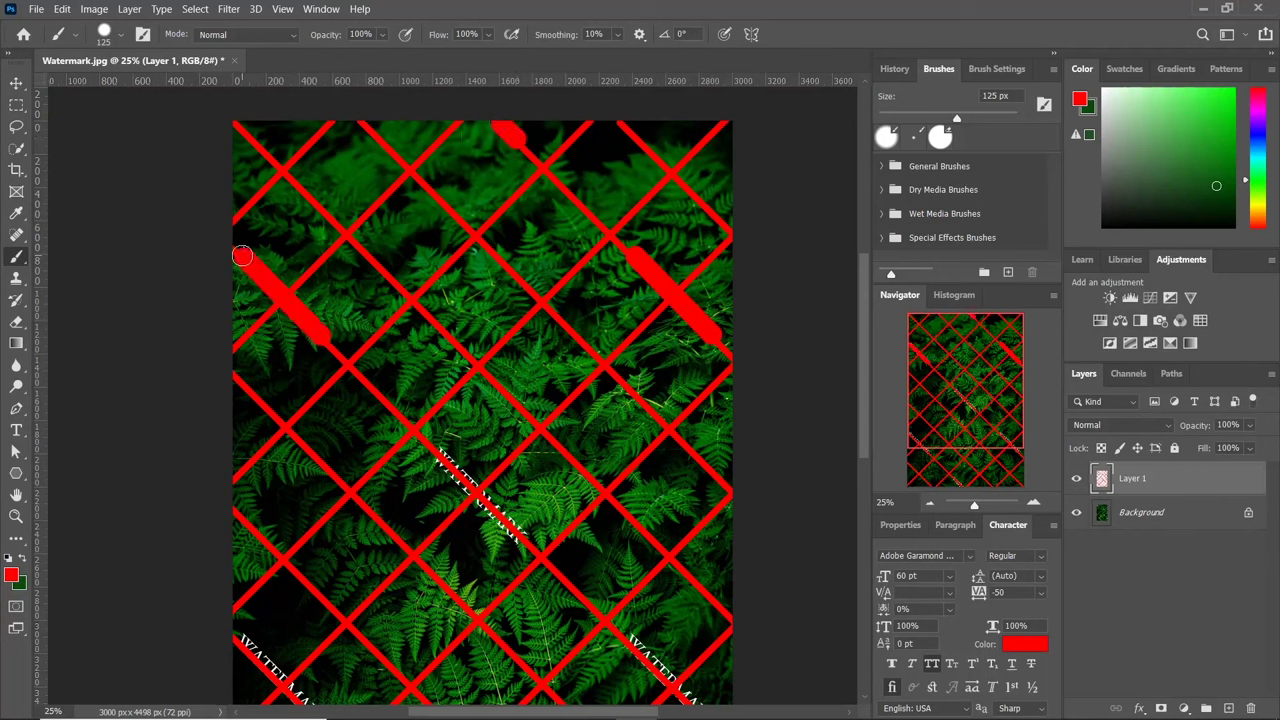
pyautogui.click(436, 455)
pyautogui.keyDown('shift'); pyautogui.click(519, 536); pyautogui.keyUp('shift')
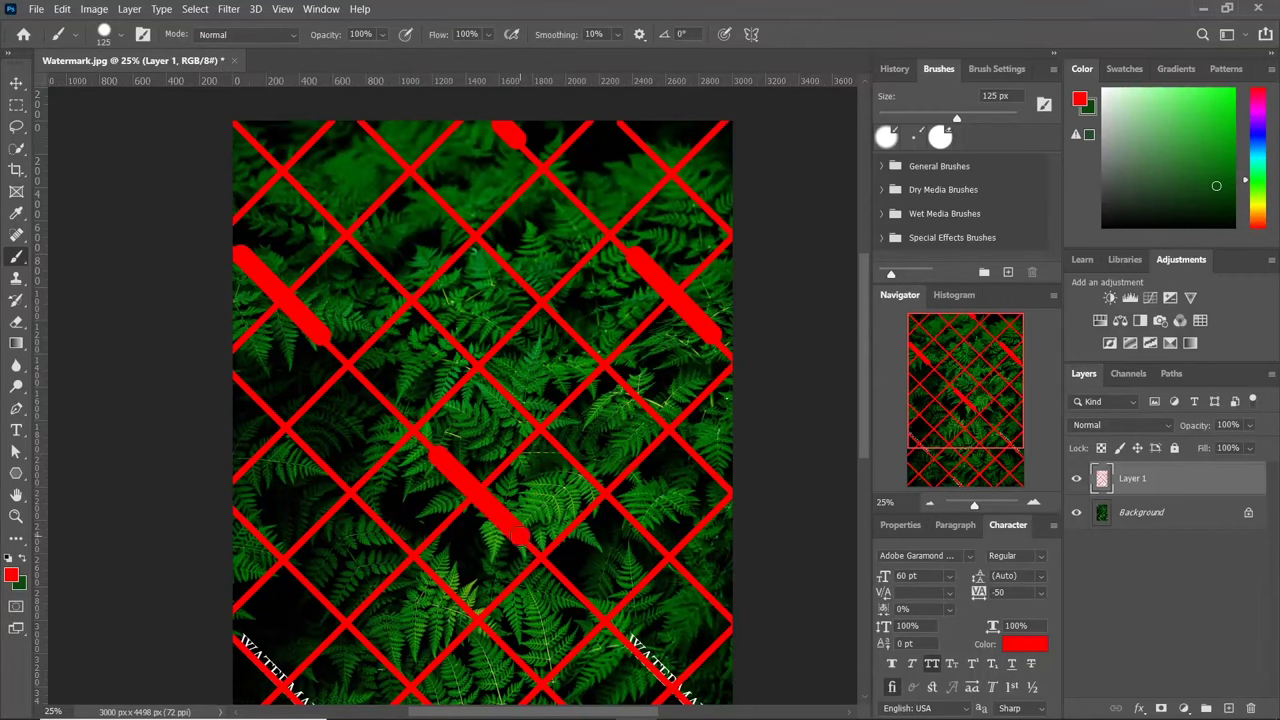
# Cover the bottom-right, left and bottom WATERMARK words with thick red strokes
pyautogui.scroll(-1, 655, 665)
pyautogui.click(627, 586)
pyautogui.keyDown('shift'); pyautogui.click(711, 669); pyautogui.keyUp('shift')
pyautogui.scroll(-4, 711, 668)
pyautogui.click(244, 374)
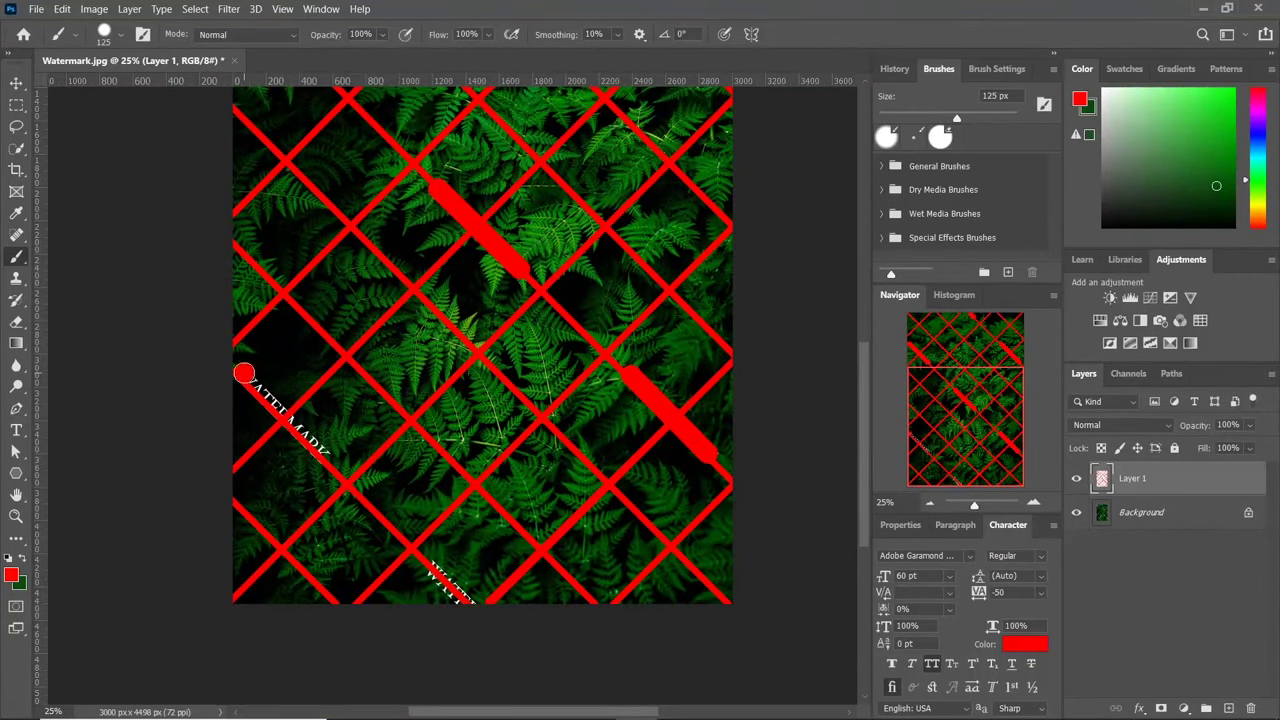
pyautogui.keyDown('shift'); pyautogui.click(320, 455); pyautogui.keyUp('shift')
pyautogui.click(431, 571)
pyautogui.keyDown('shift'); pyautogui.click(475, 611); pyautogui.keyUp('shift')
pyautogui.scroll(1, 494, 337)
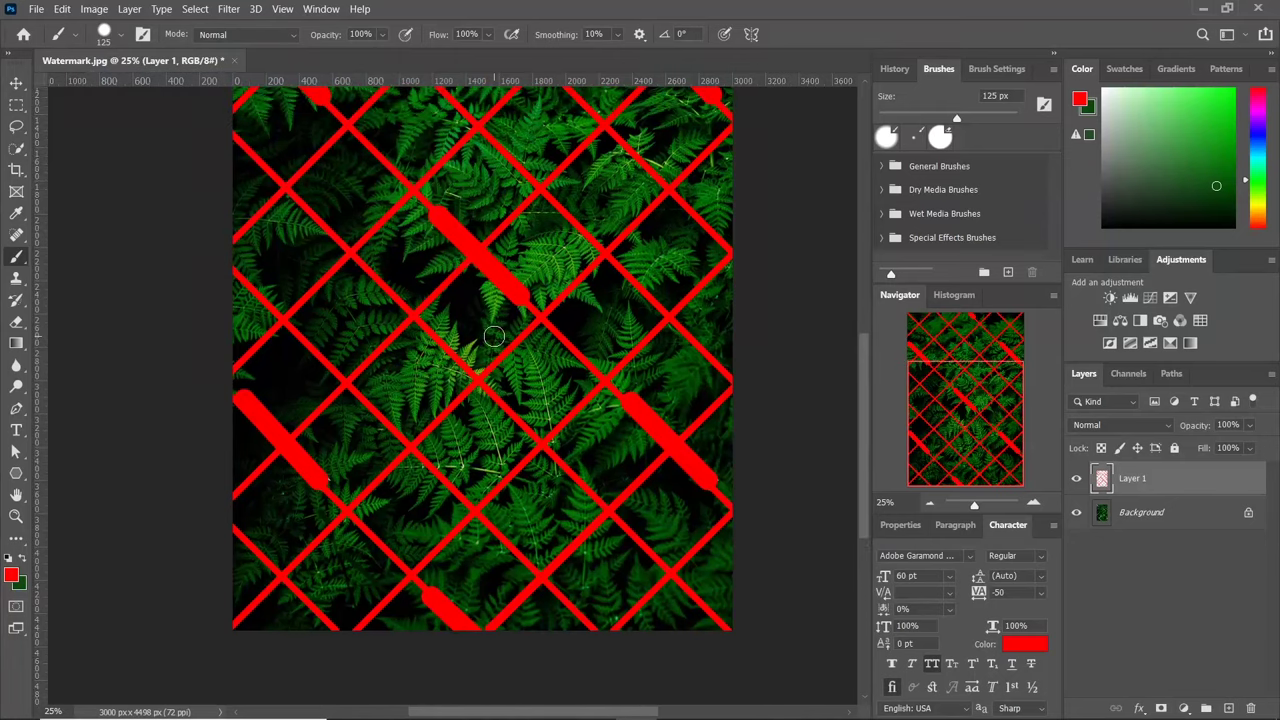
pyautogui.scroll(-2, 494, 337)
pyautogui.scroll(1, 494, 337)
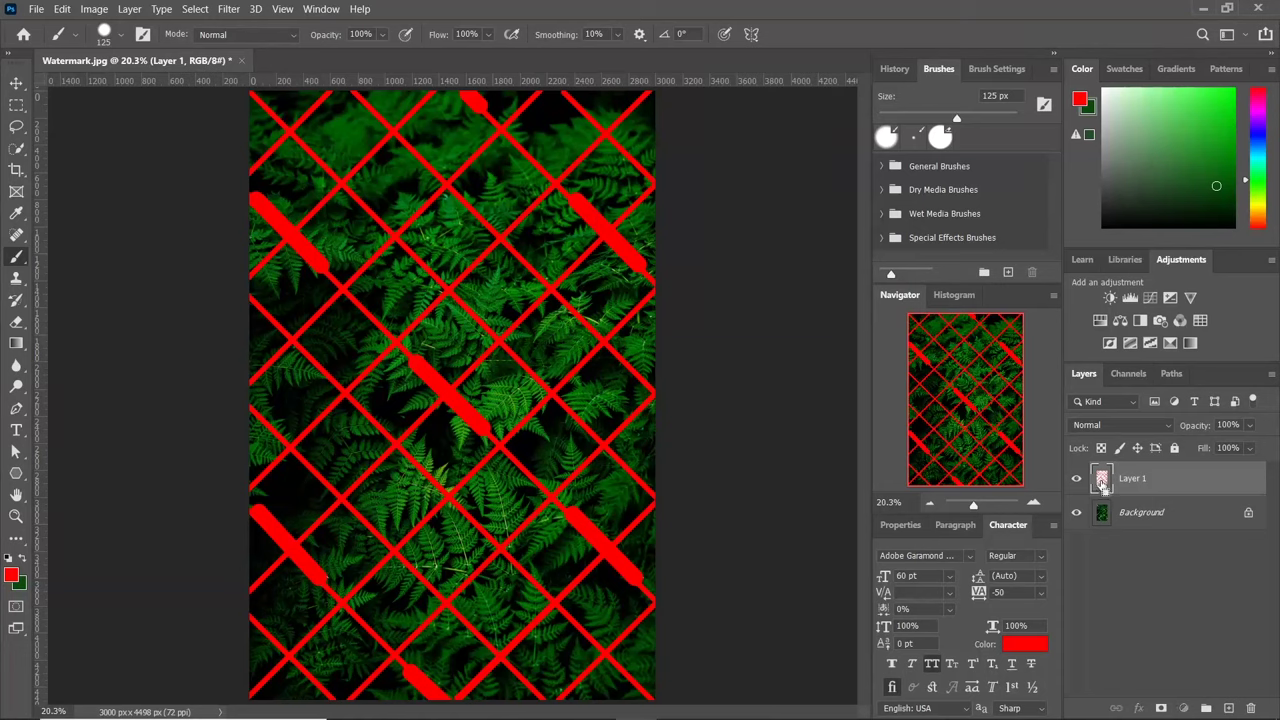
# Load Layer 1's red strokes as a selection, hide Layer 1, and target the Background layer
pyautogui.keyDown('ctrl'); pyautogui.click(1101, 481); pyautogui.keyUp('ctrl')
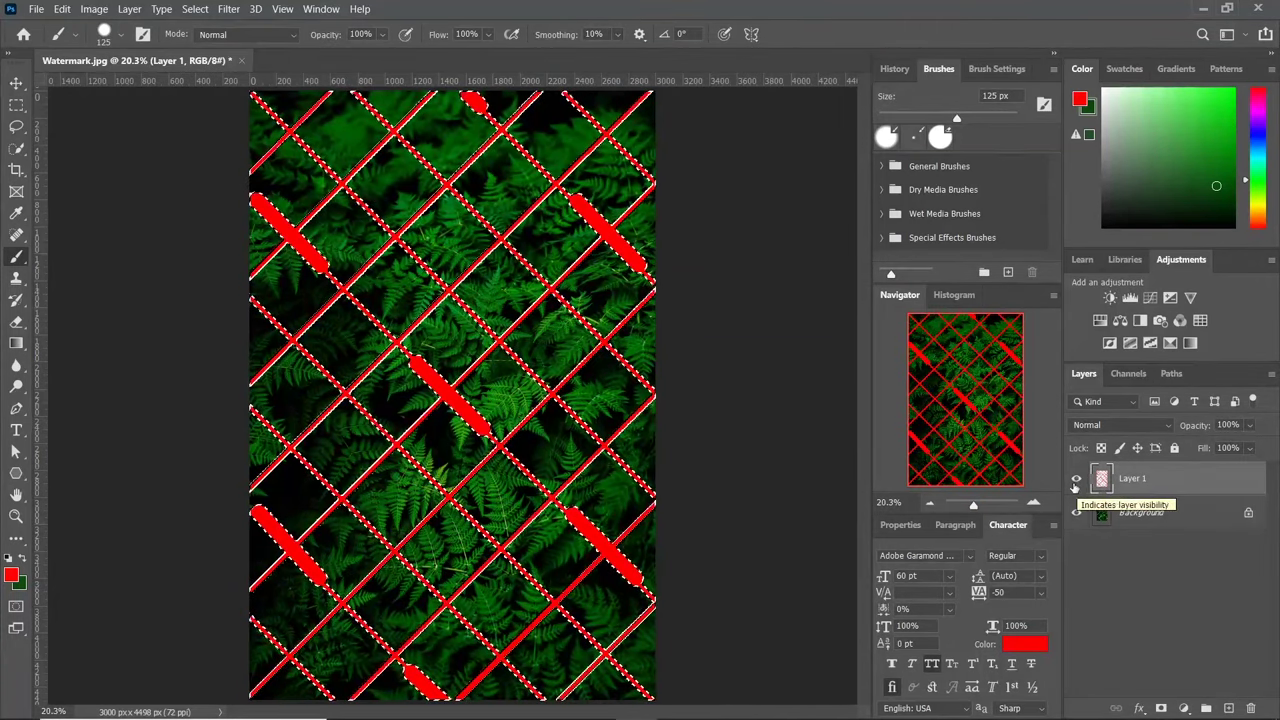
pyautogui.click(1076, 480)
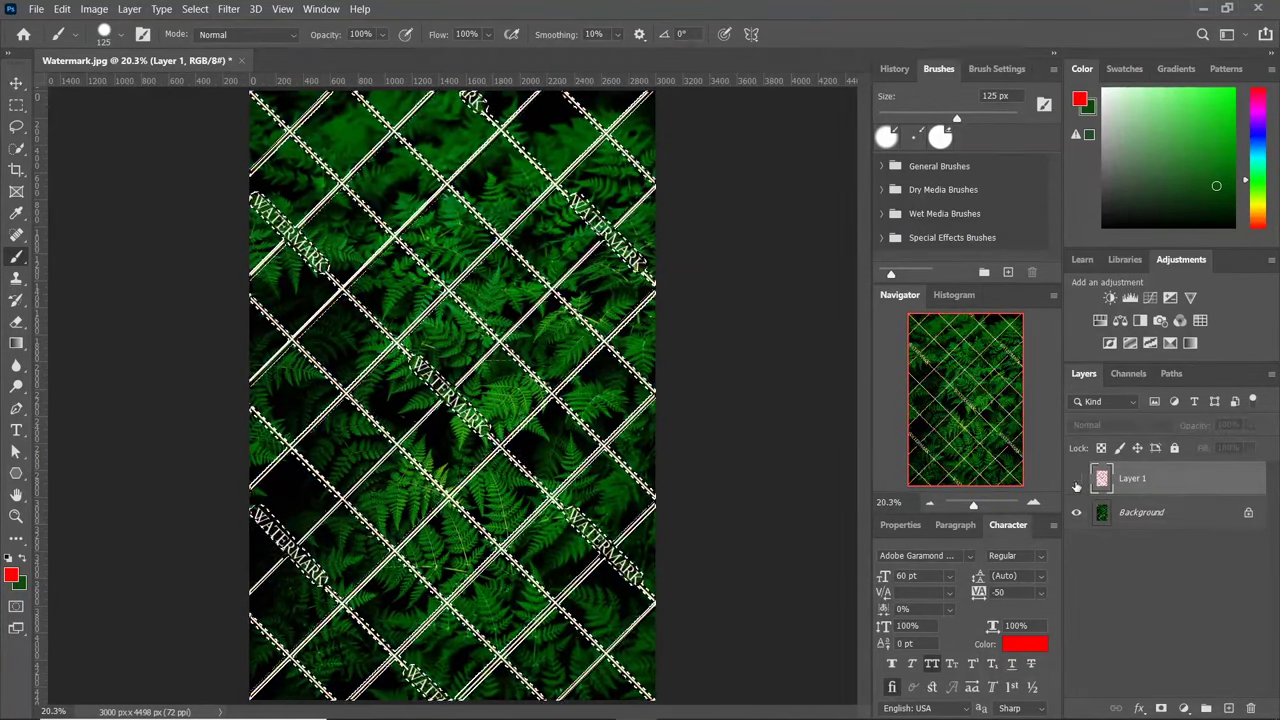
pyautogui.click(1132, 514)
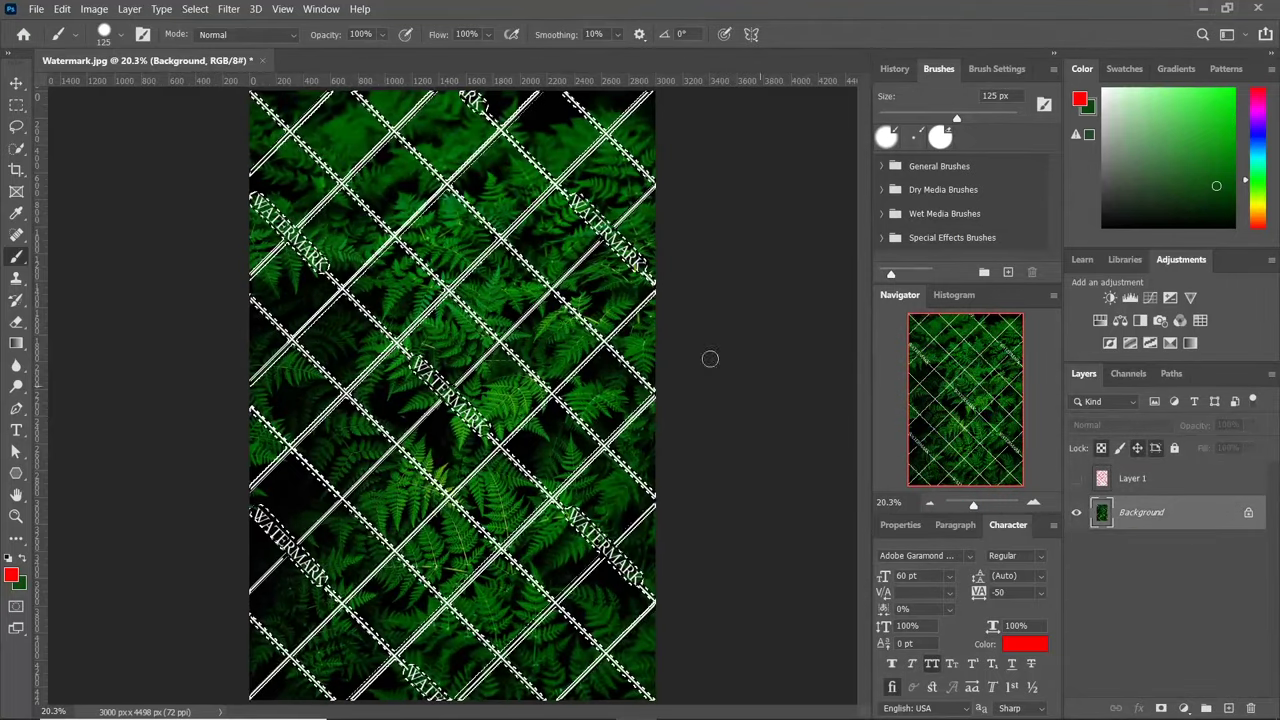
# Fill the selection on Background using Content-Aware contents, then deselect
pyautogui.click(63, 9)
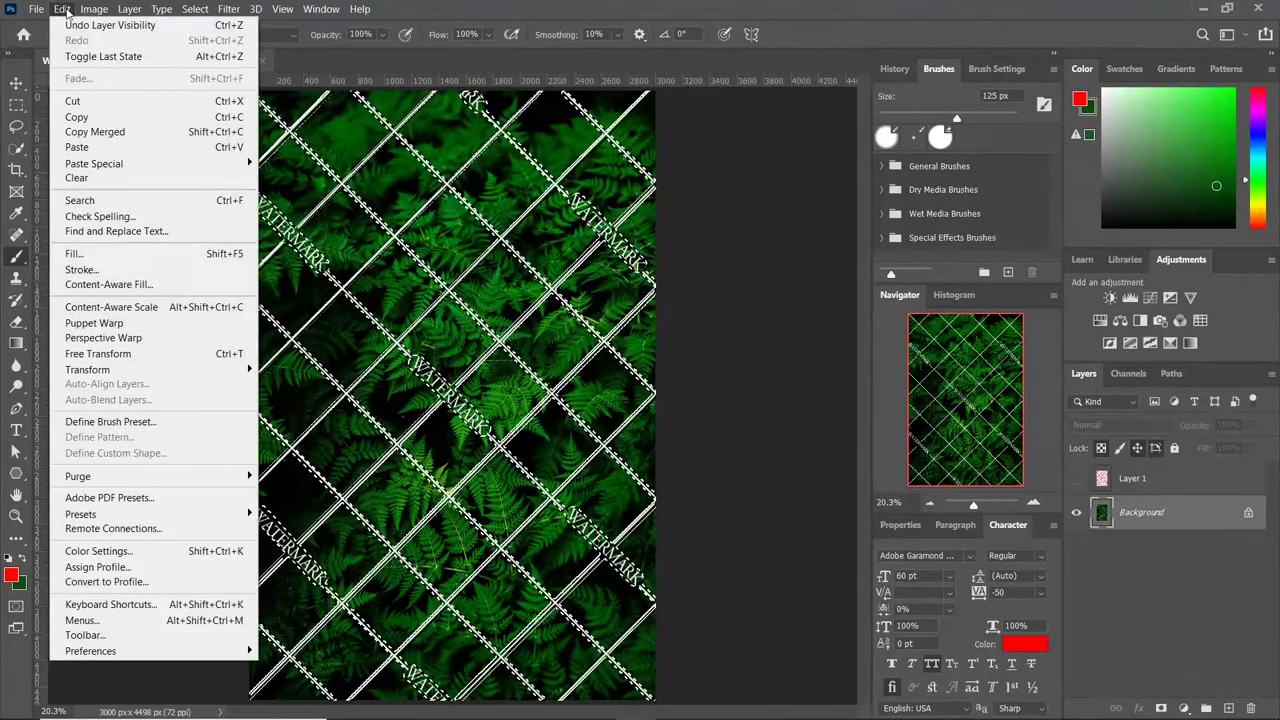
pyautogui.click(86, 258)
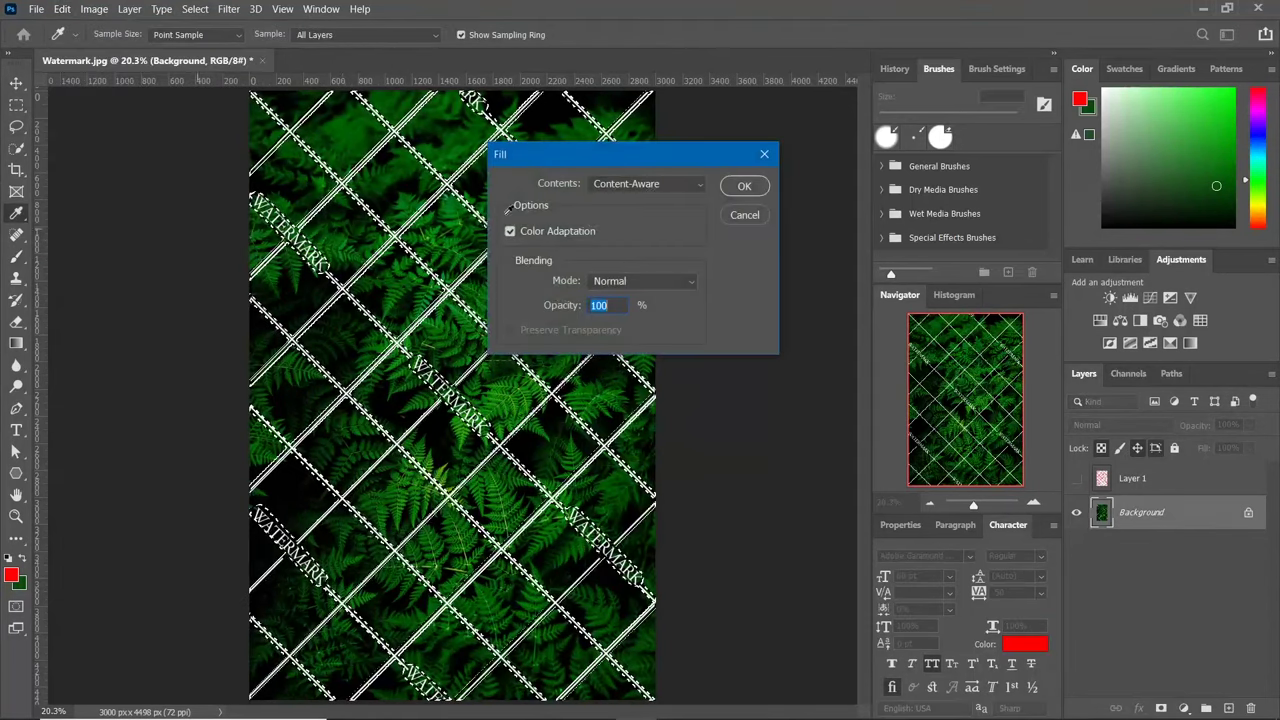
pyautogui.click(744, 187)
pyautogui.press('b')
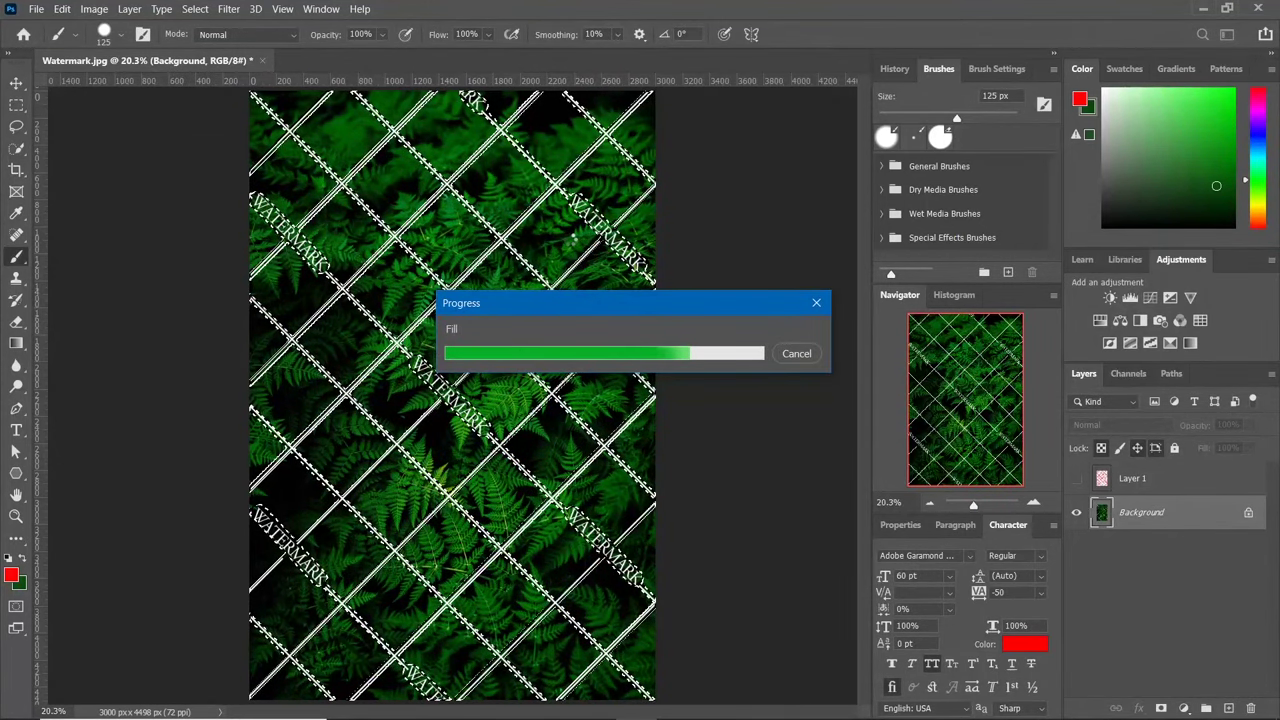
pyautogui.hotkey('ctrl', 'd')
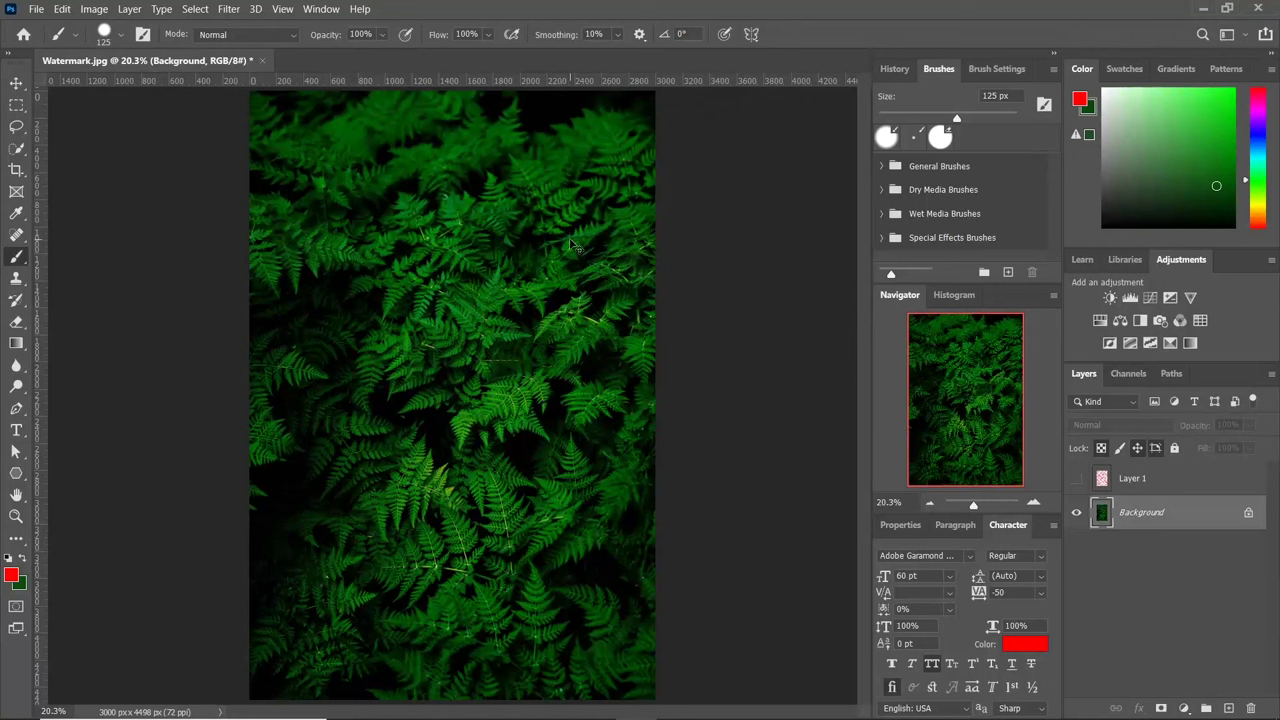